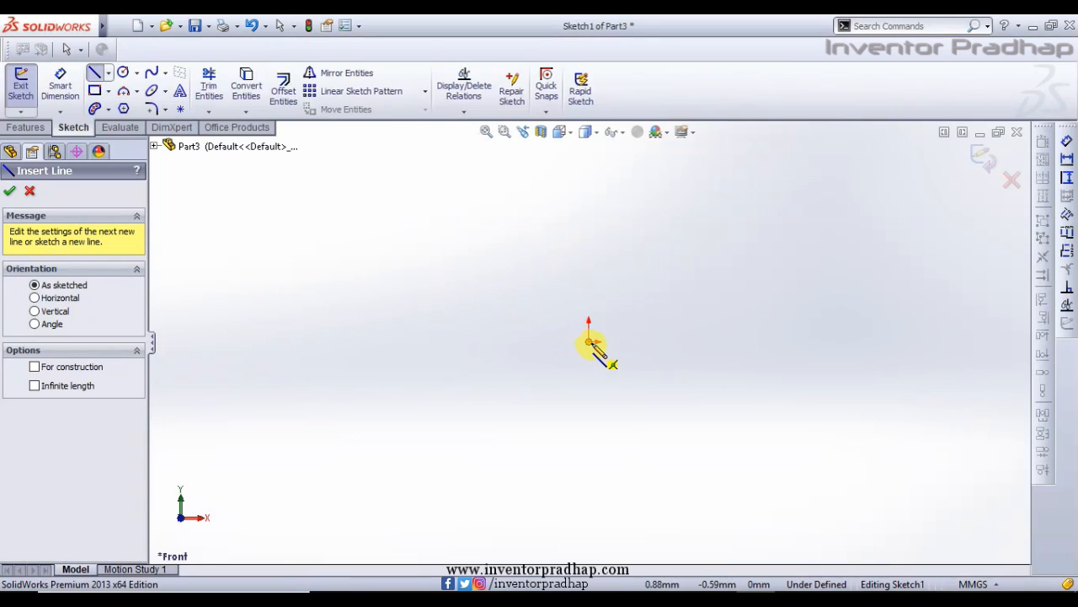
- Sketch a horizontal line about 127 mm long from the origin toward positive X
left_click(592, 341)
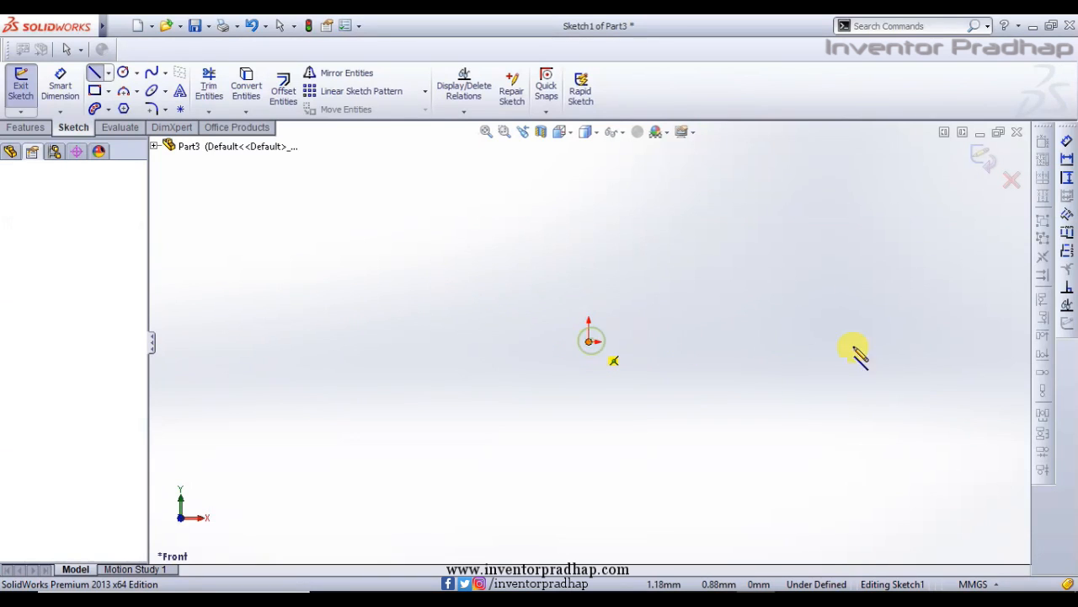
left_click(929, 342)
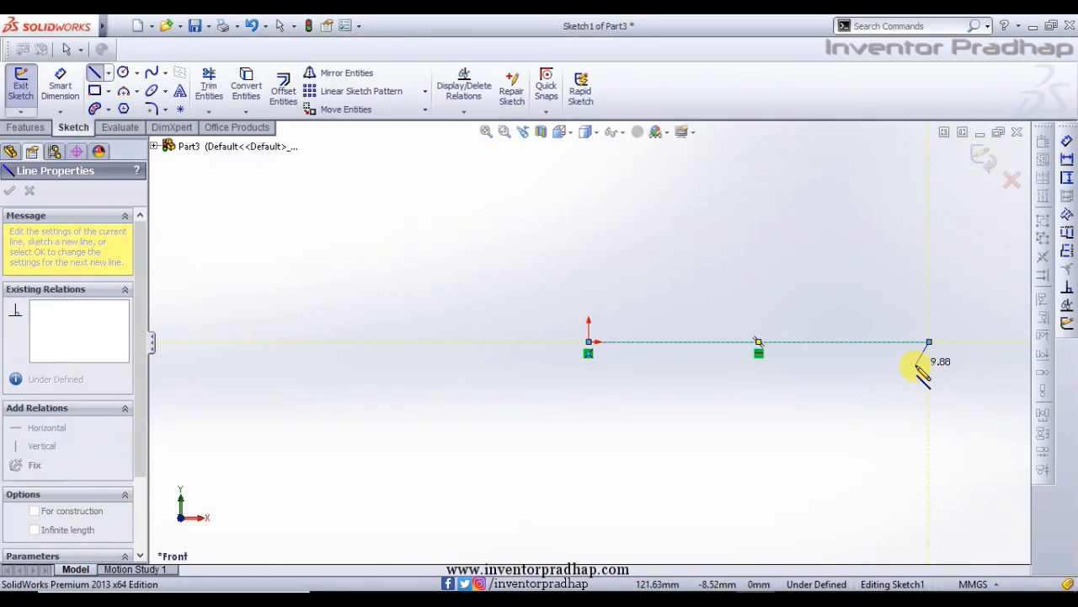
key("Escape")
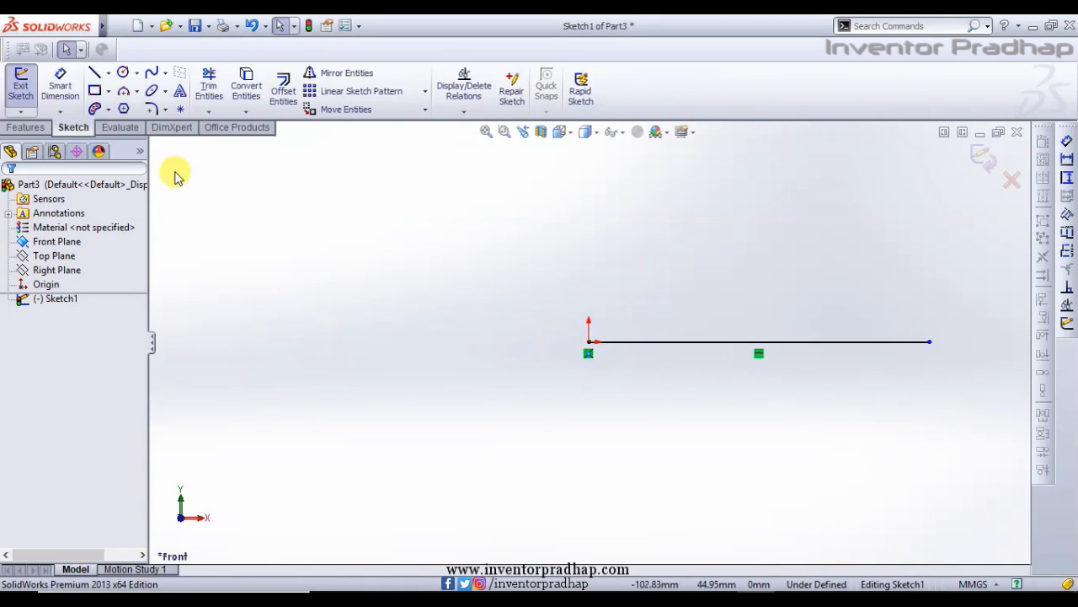
- Dimension the horizontal base line to 120 mm with Smart Dimension, placing the dimension below it
left_click(64, 113)
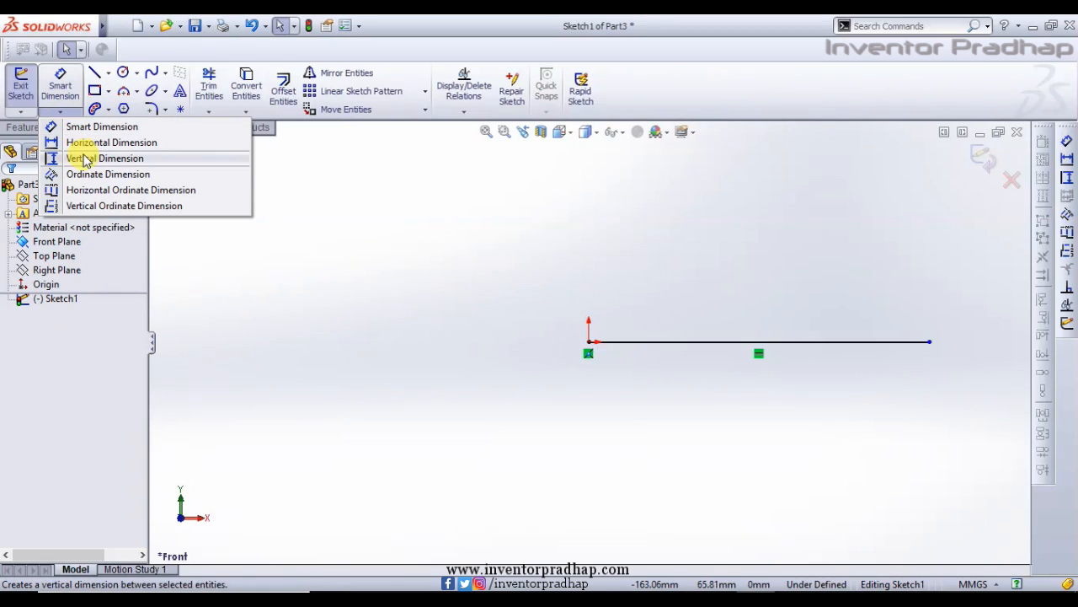
left_click(77, 128)
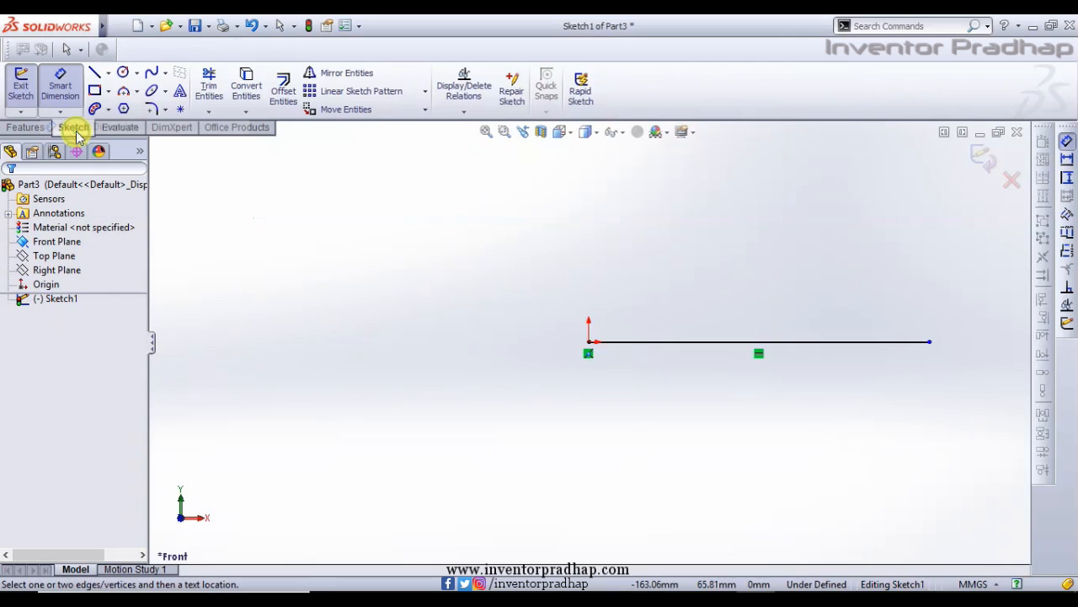
left_click(680, 347)
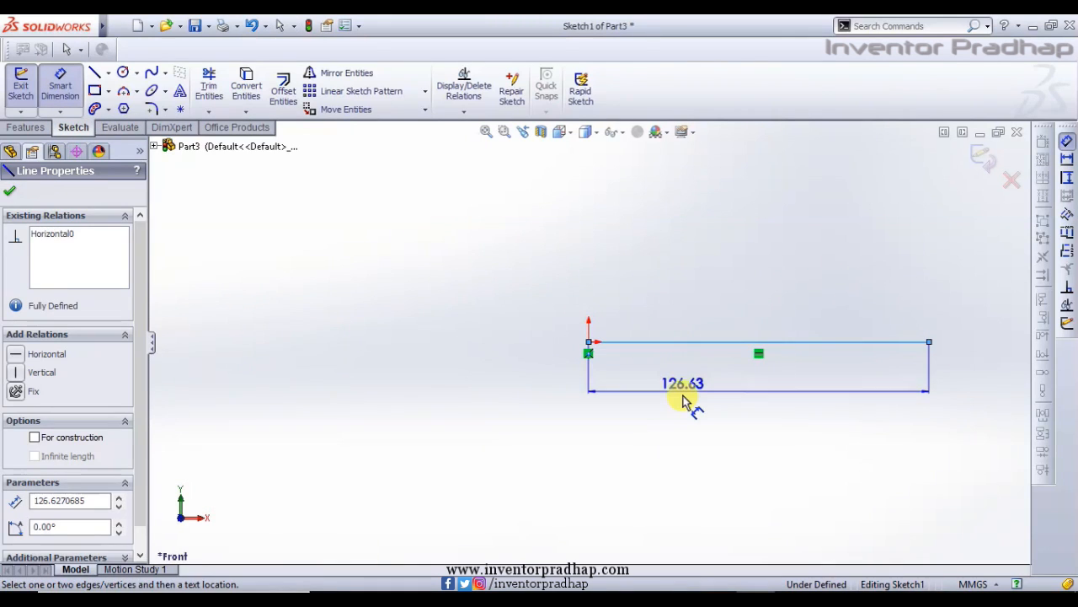
left_click(685, 399)
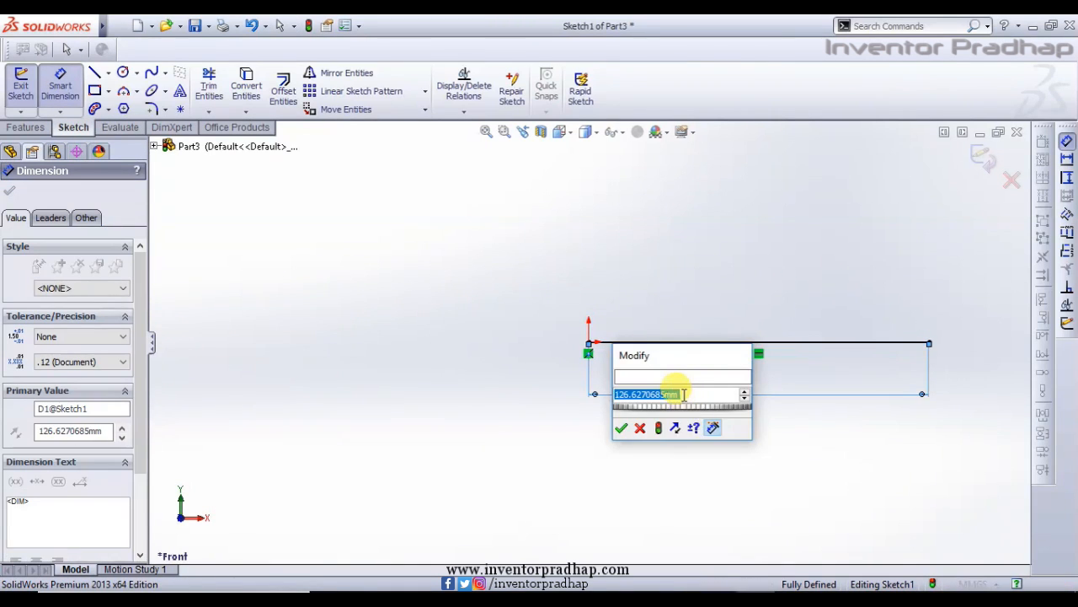
type("120")
key("Return")
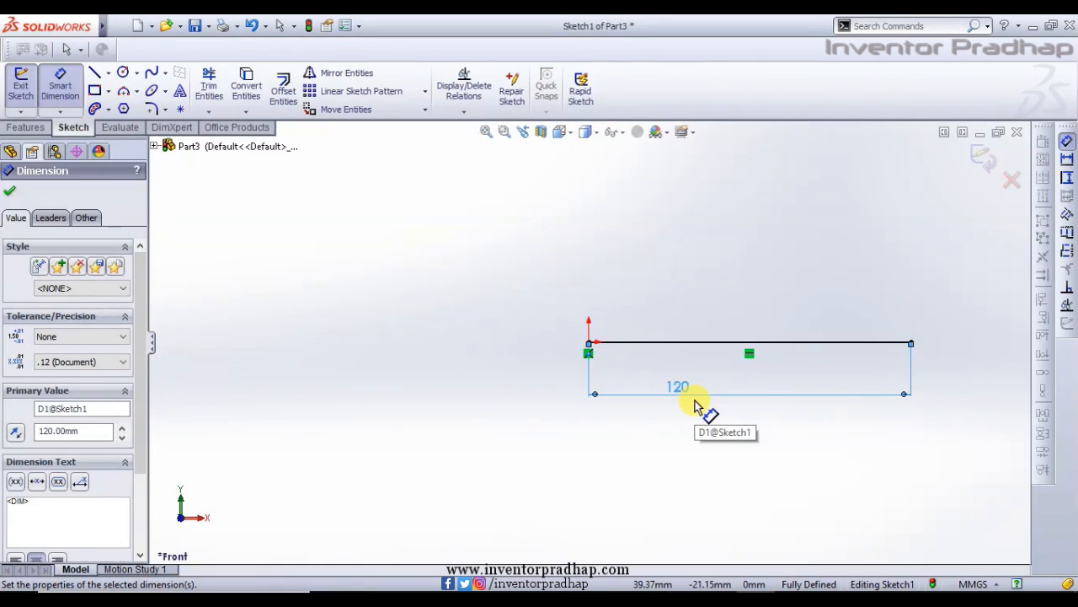
key("Escape")
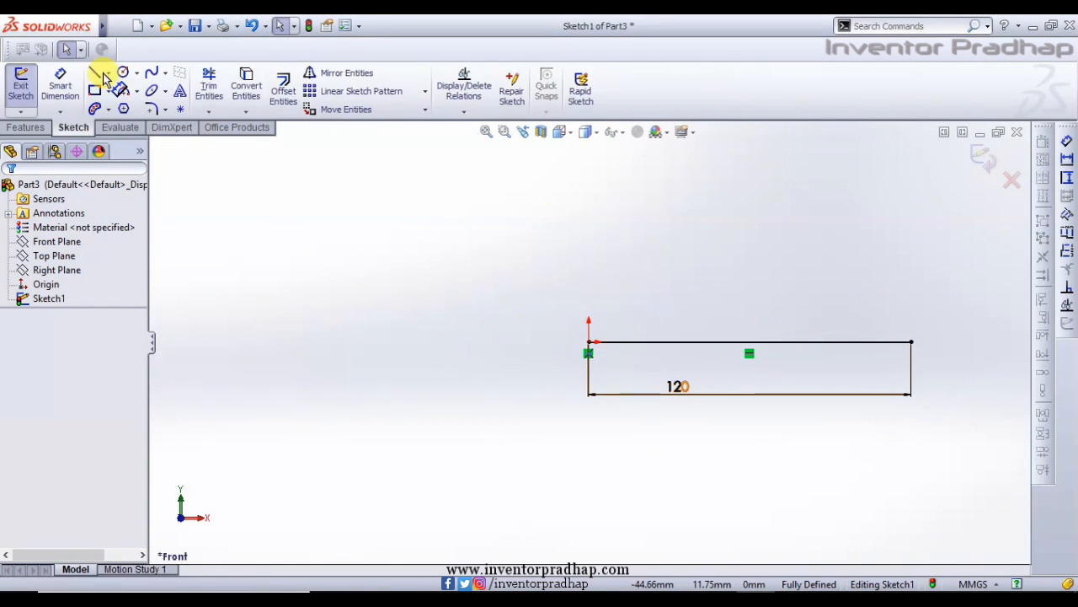
- Sketch a vertical line about 21 mm tall upward from each end of the base line, with their upper ends level
left_click(95, 73)
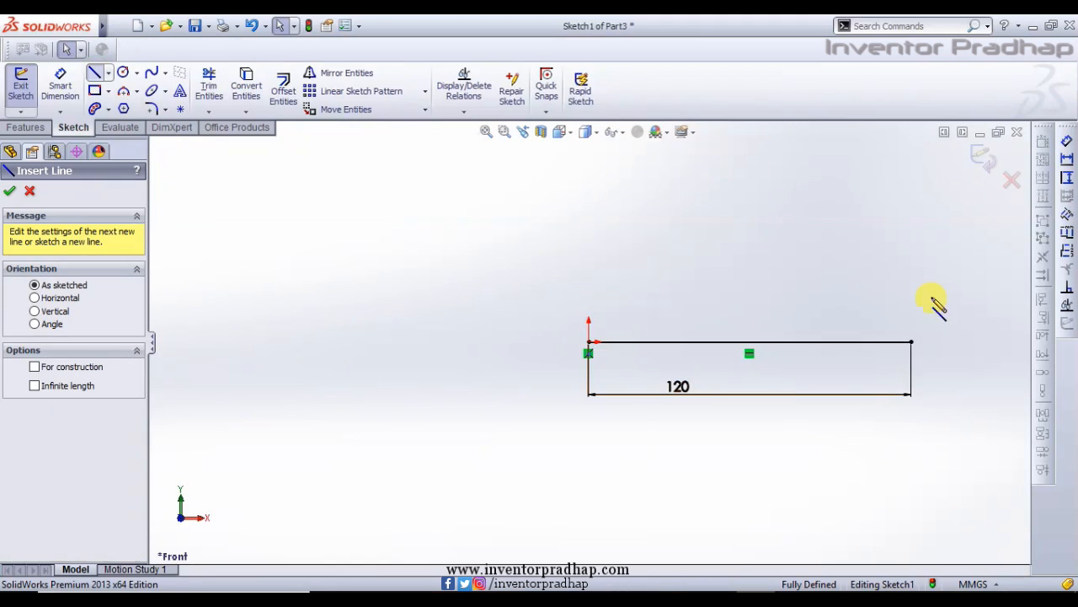
left_click(911, 342)
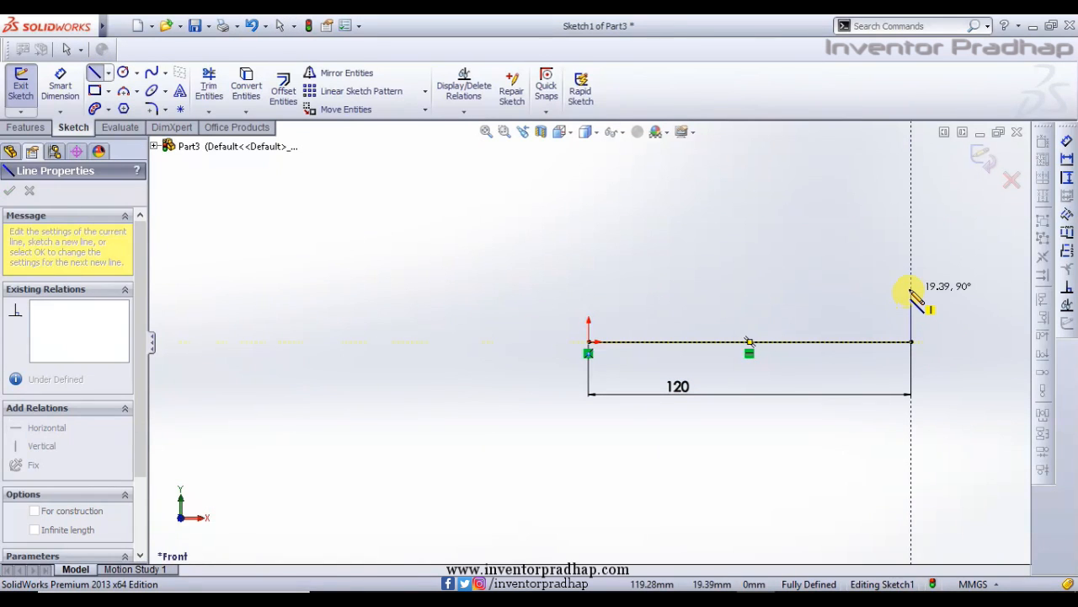
left_click(910, 284)
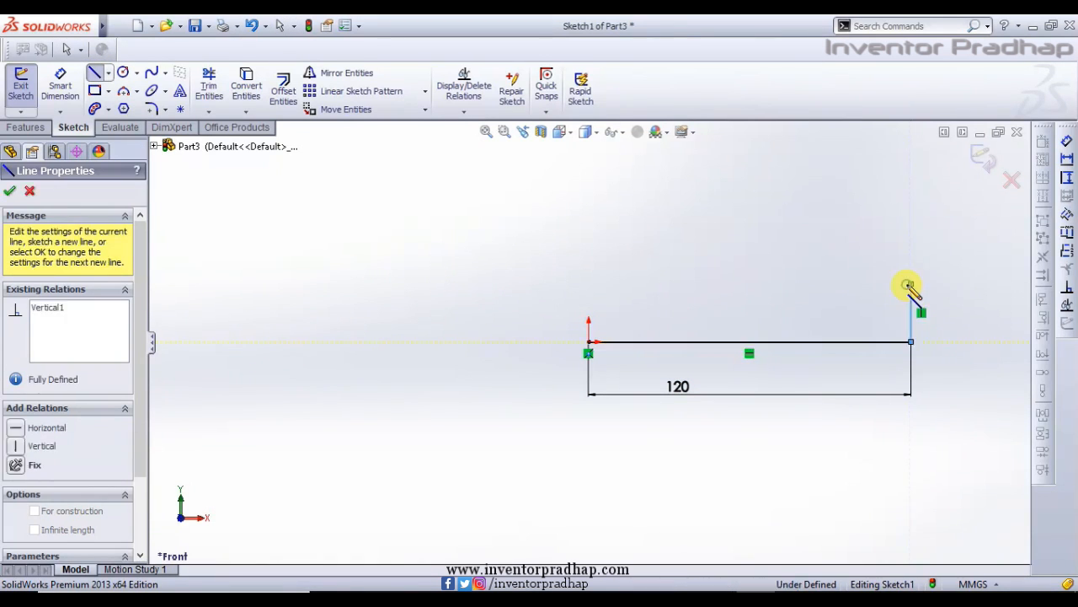
key("Escape")
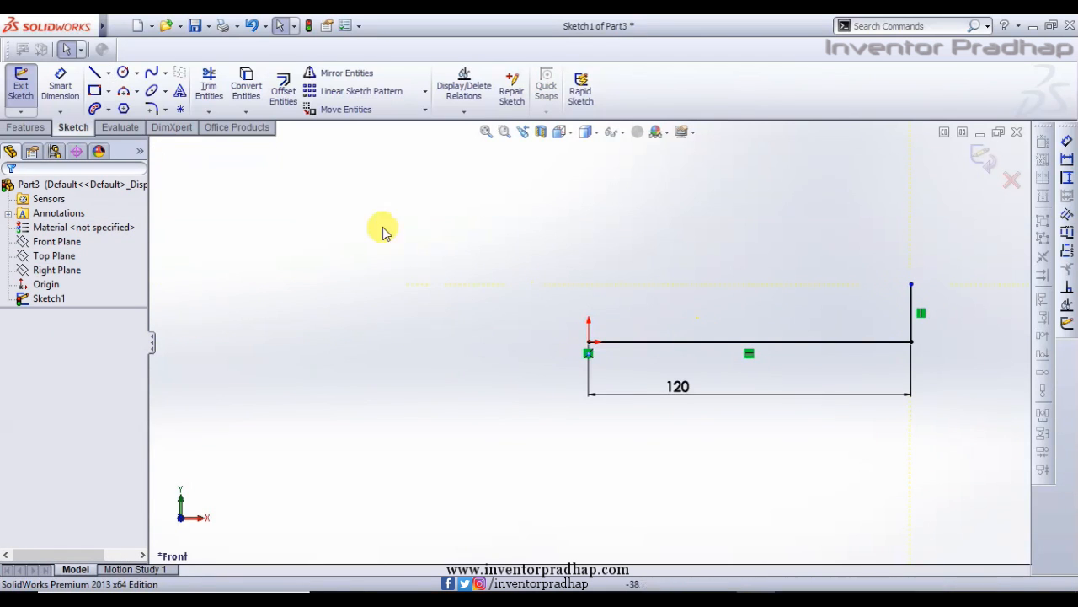
left_click(98, 73)
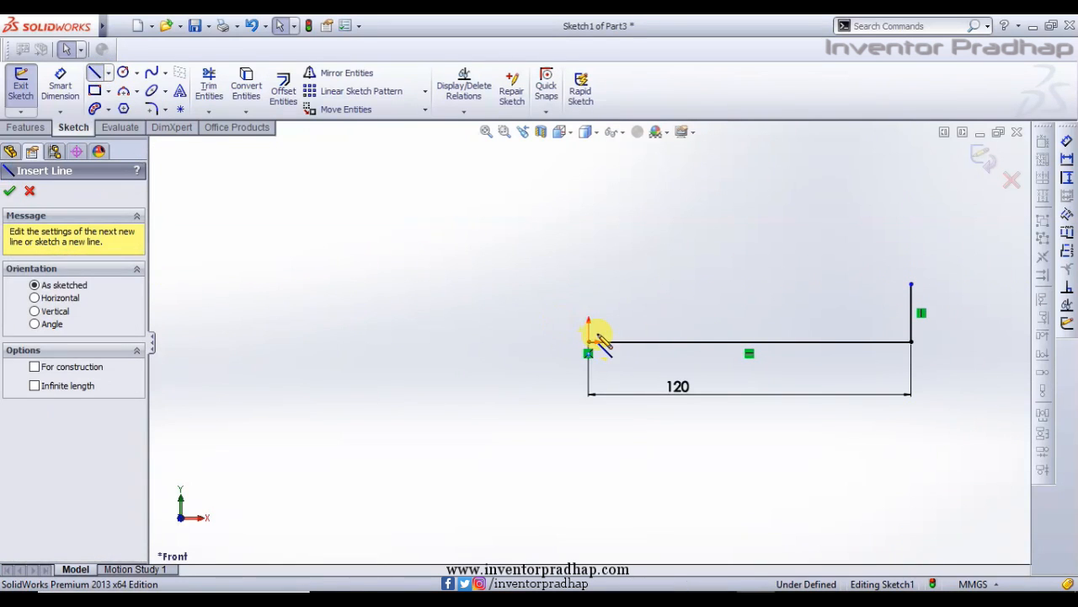
left_click(589, 341)
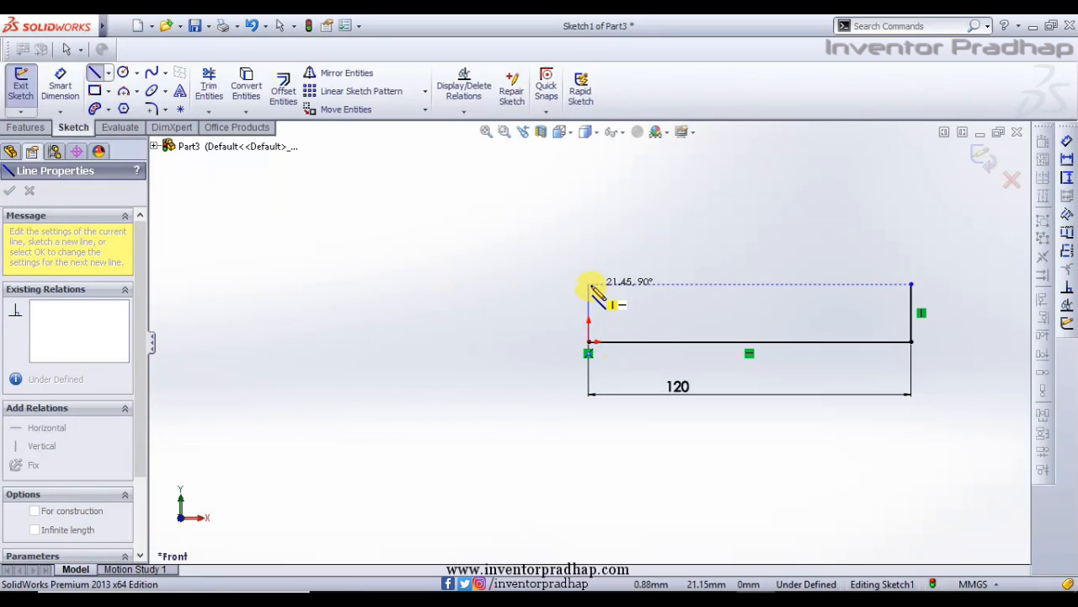
left_click(588, 283)
key("Escape")
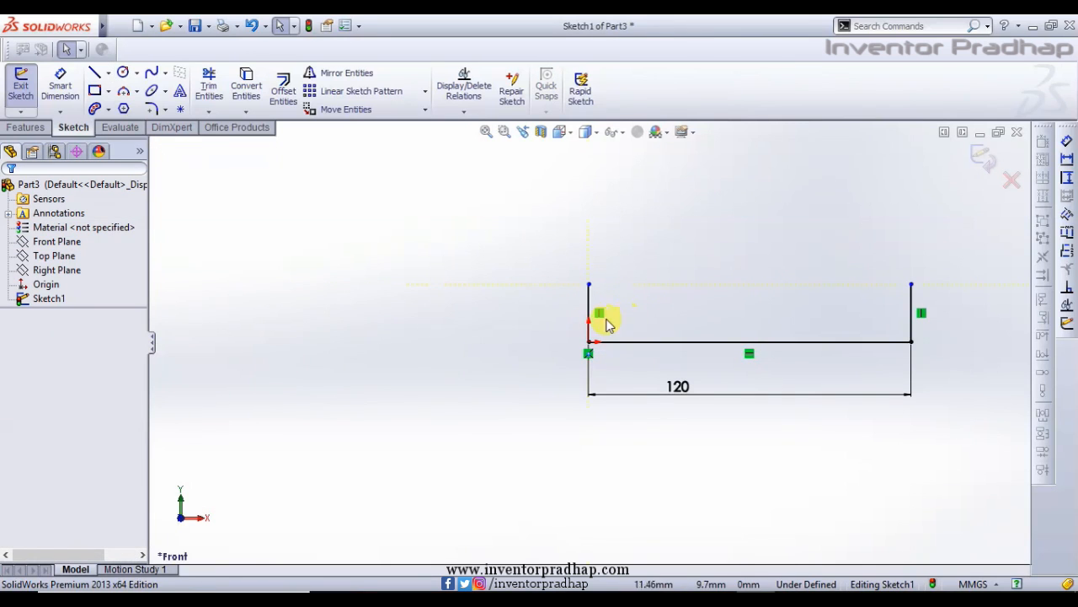
- Dimension the vertical line at the origin to 20 mm
left_click(77, 78)
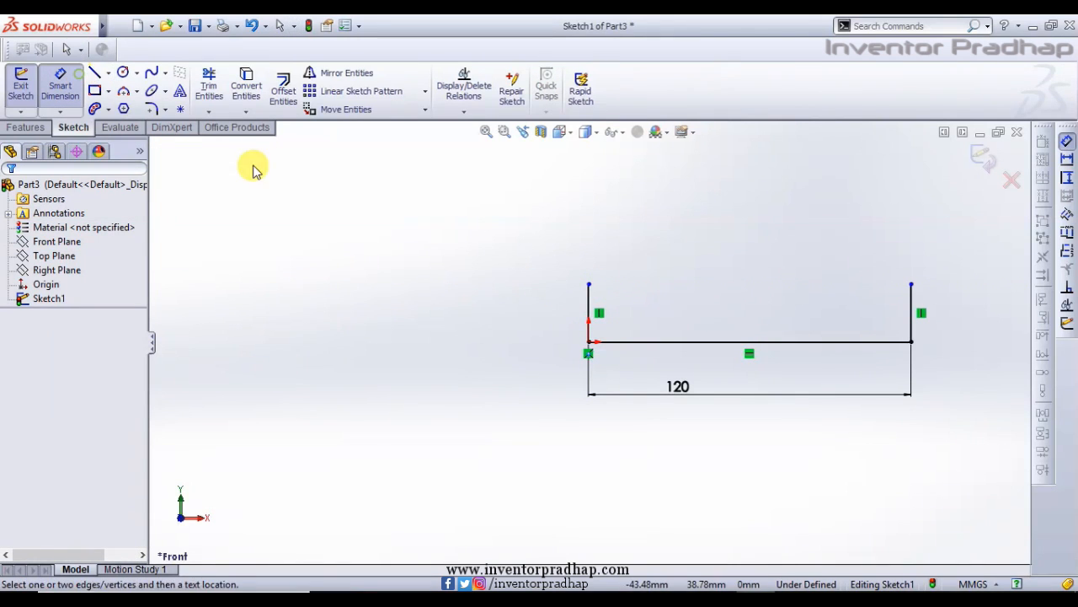
left_click(590, 310)
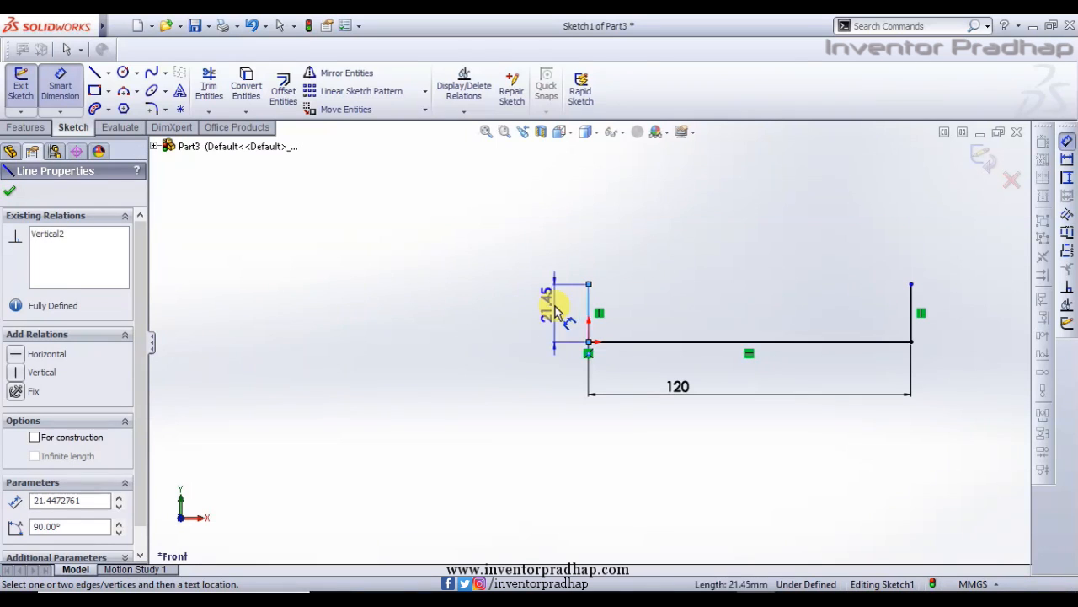
left_click(550, 327)
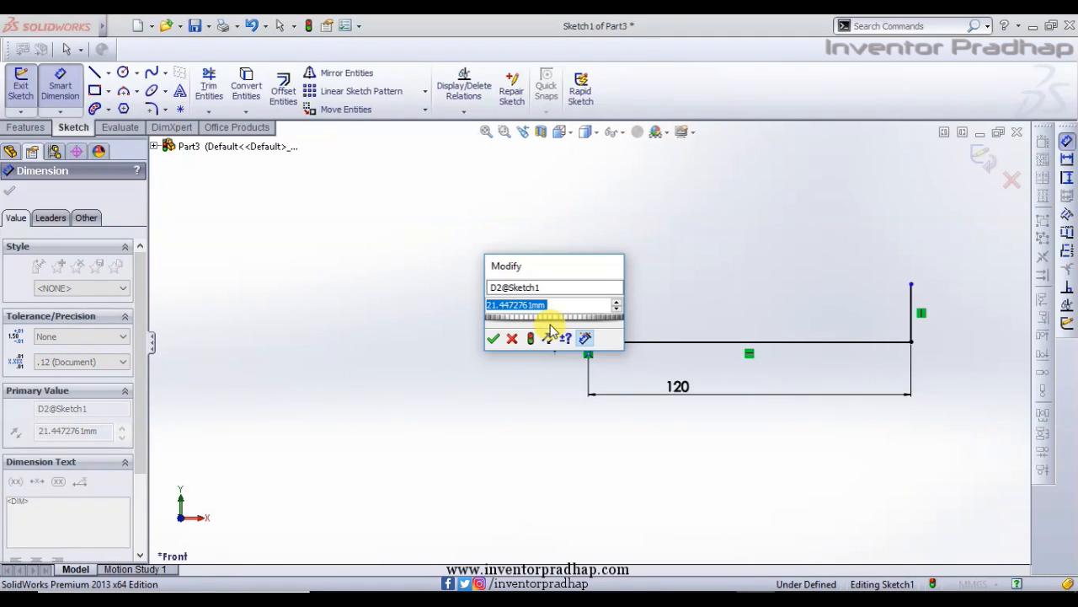
type("20")
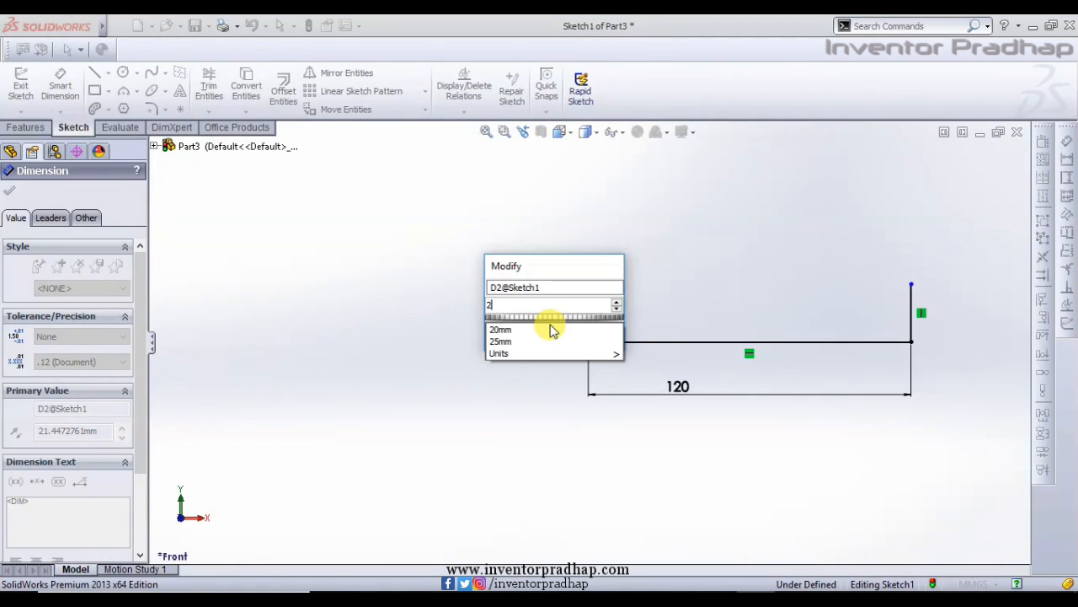
key("Return")
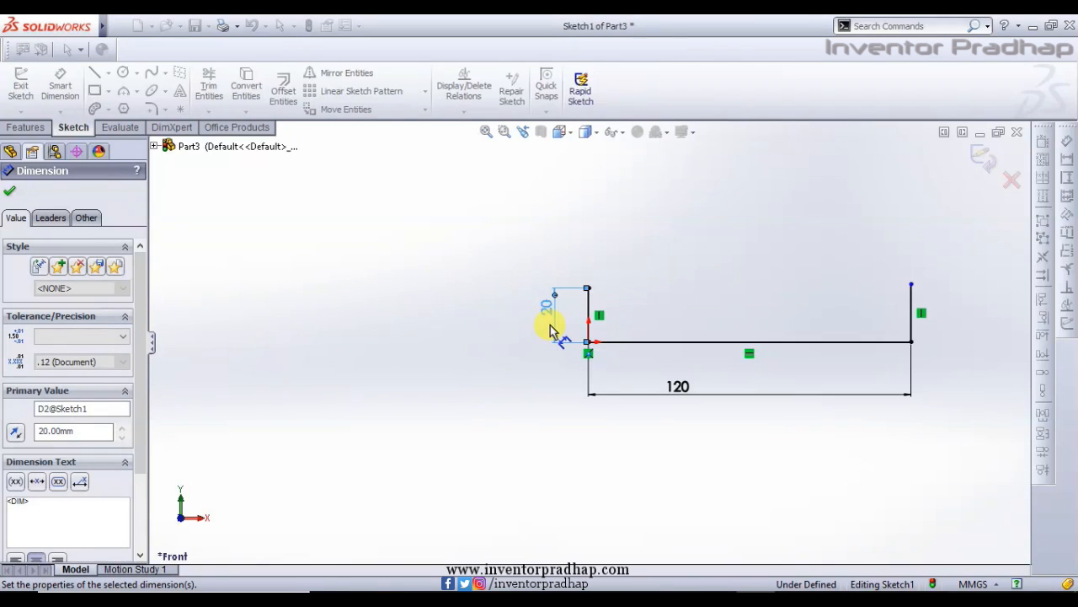
key("Escape")
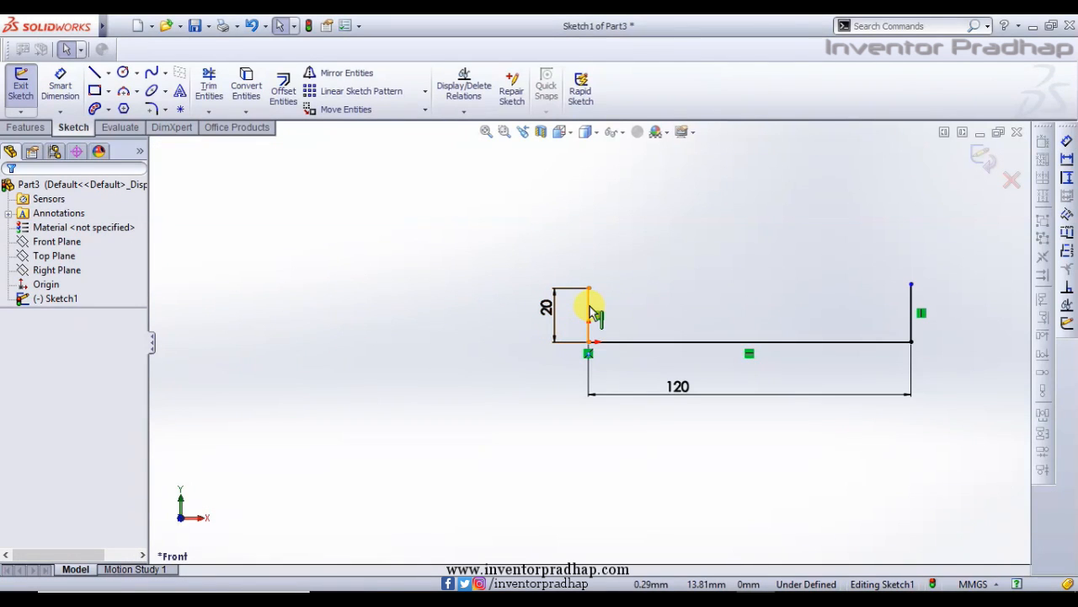
- Add an Equal relation between the two vertical lines at the ends of the base
left_click(589, 313)
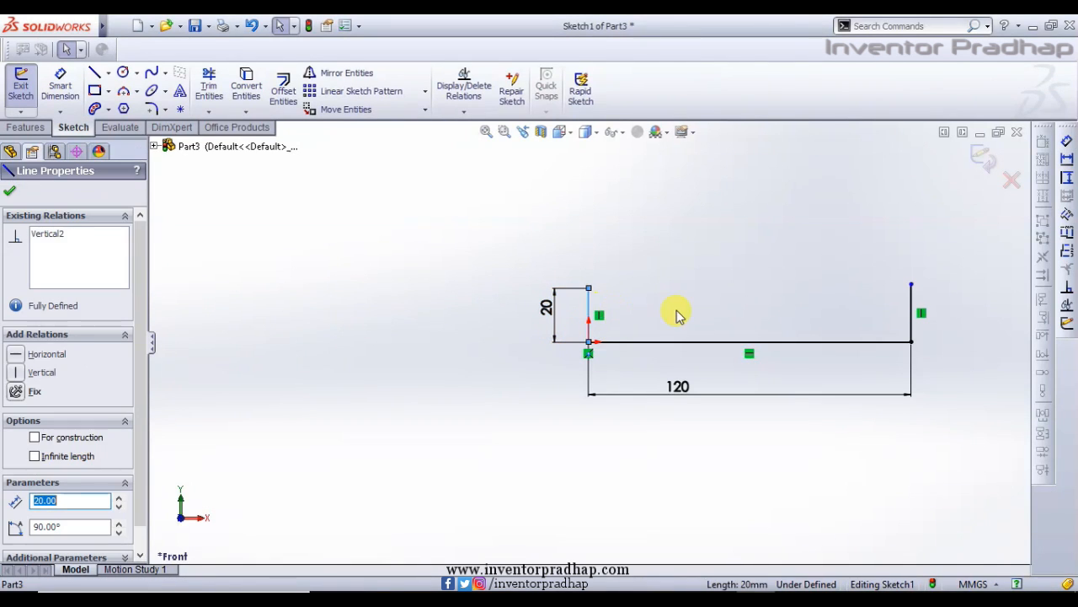
left_click(911, 308, "ctrl")
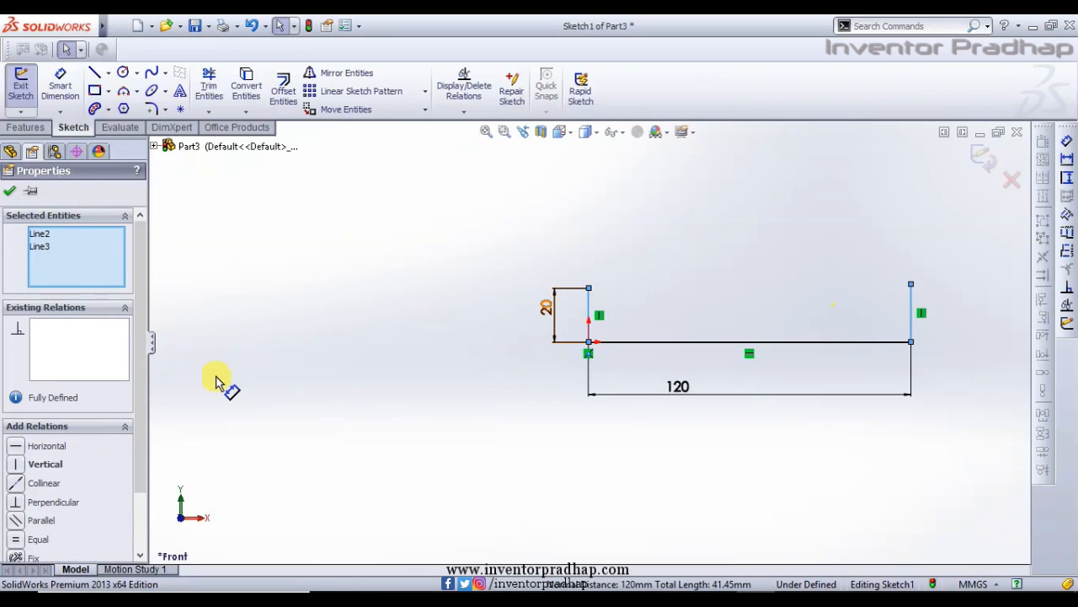
left_click(40, 539)
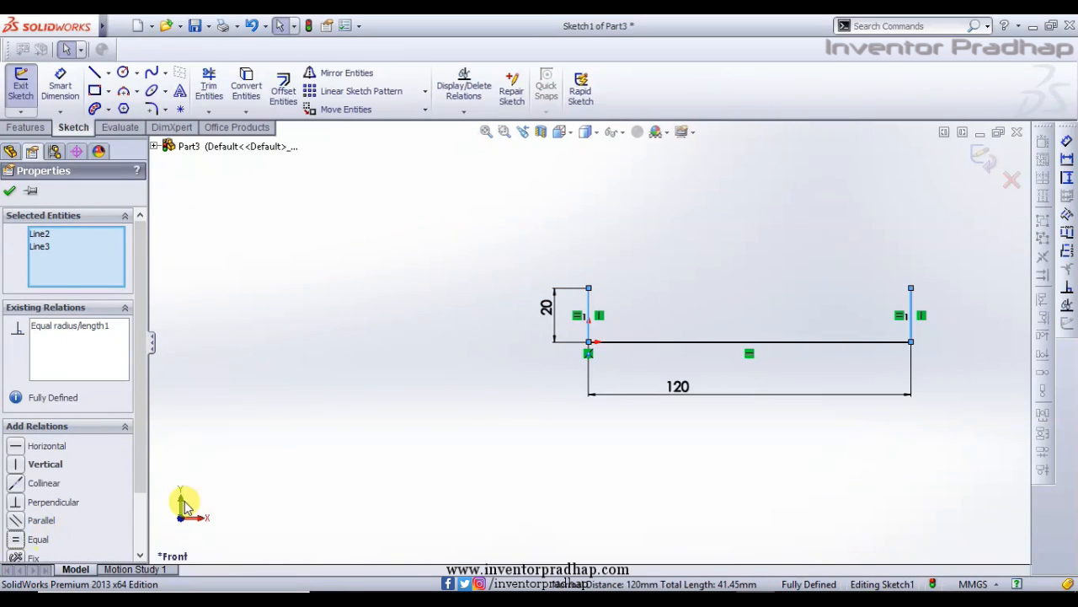
left_click(563, 390)
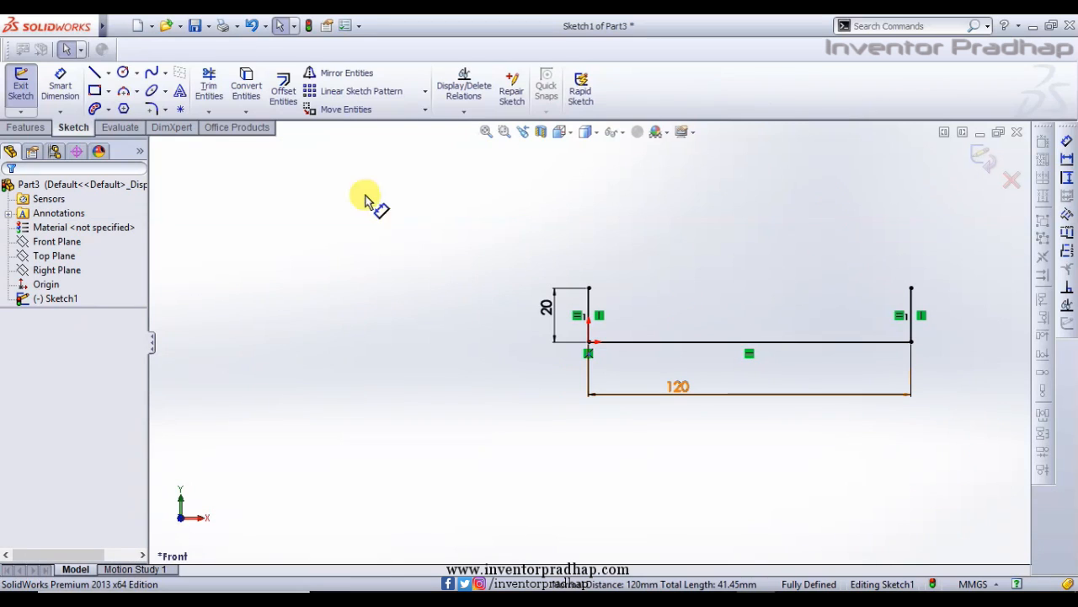
- Sketch horizontal lines inward from the tops of the vertical lines, about 31 mm long on the origin side and about 34 mm opposite
left_click(95, 72)
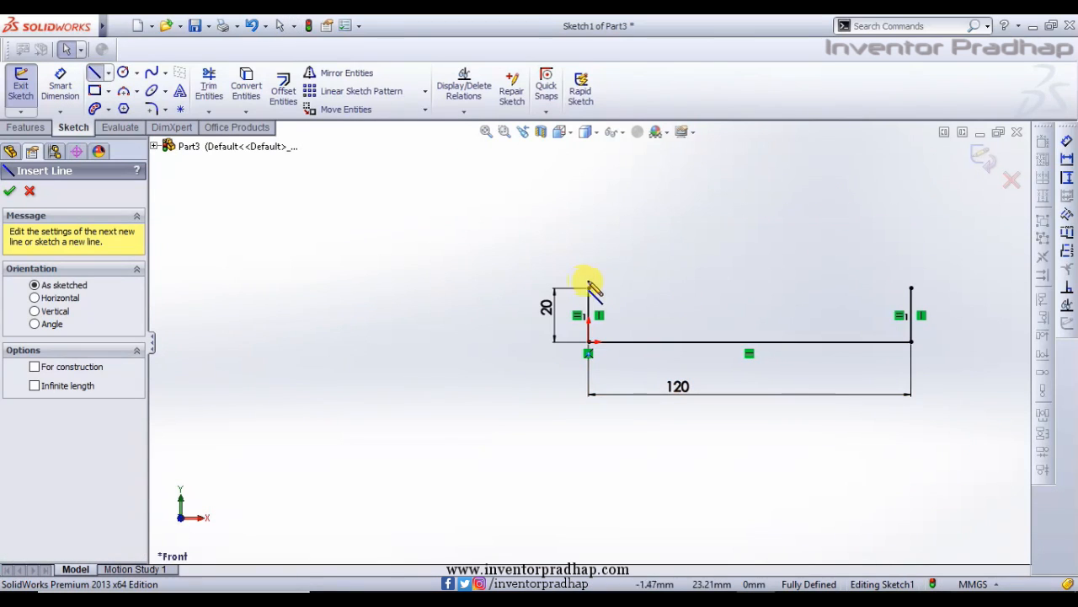
left_click(589, 289)
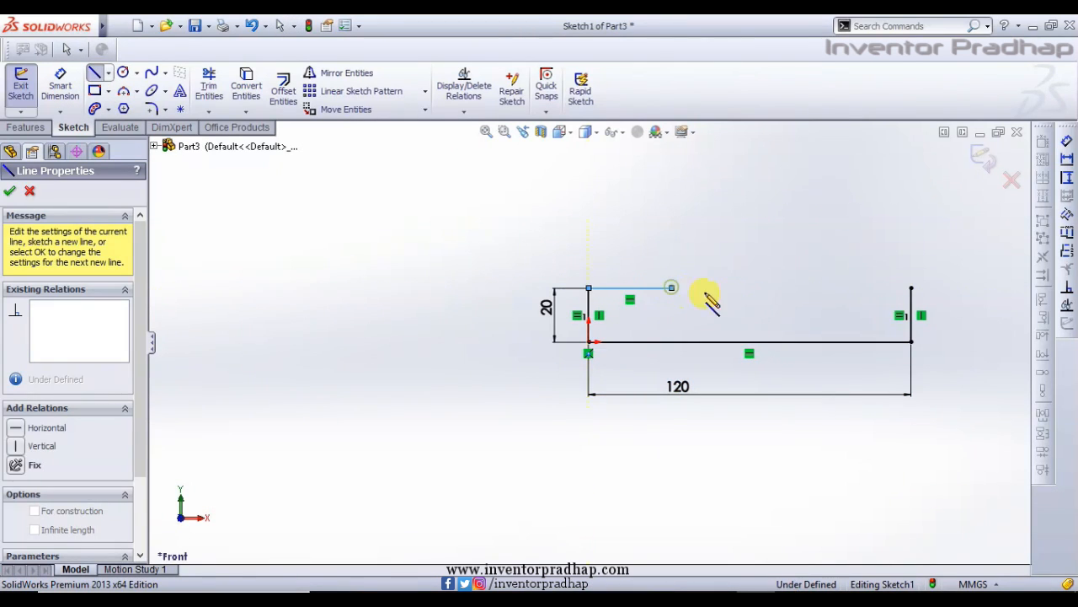
key("Escape")
key("Escape")
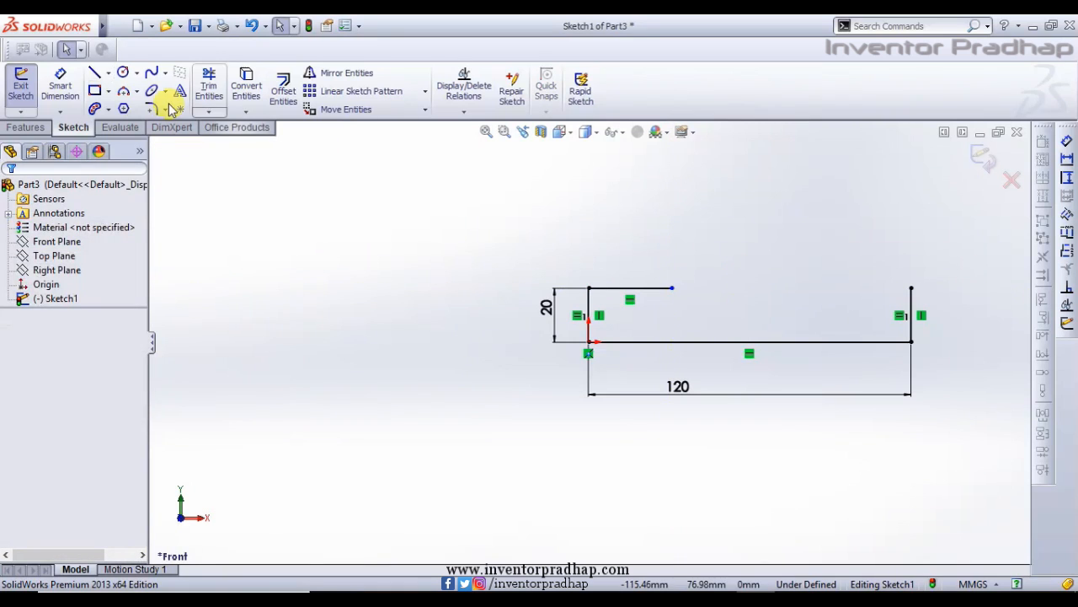
left_click(94, 73)
left_click(911, 290)
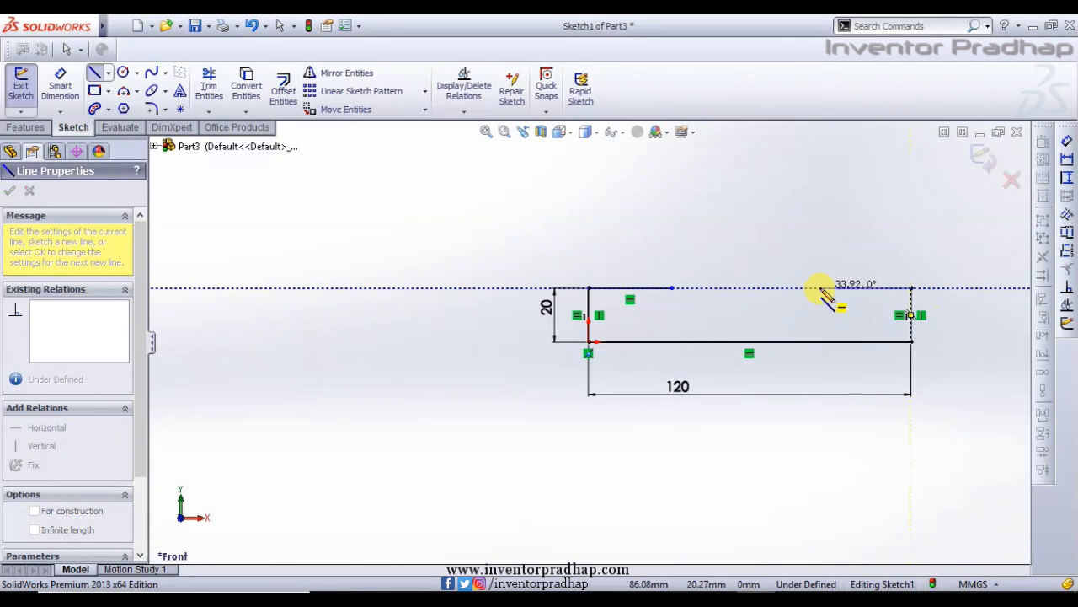
left_click(819, 288)
key("Escape")
key("Escape")
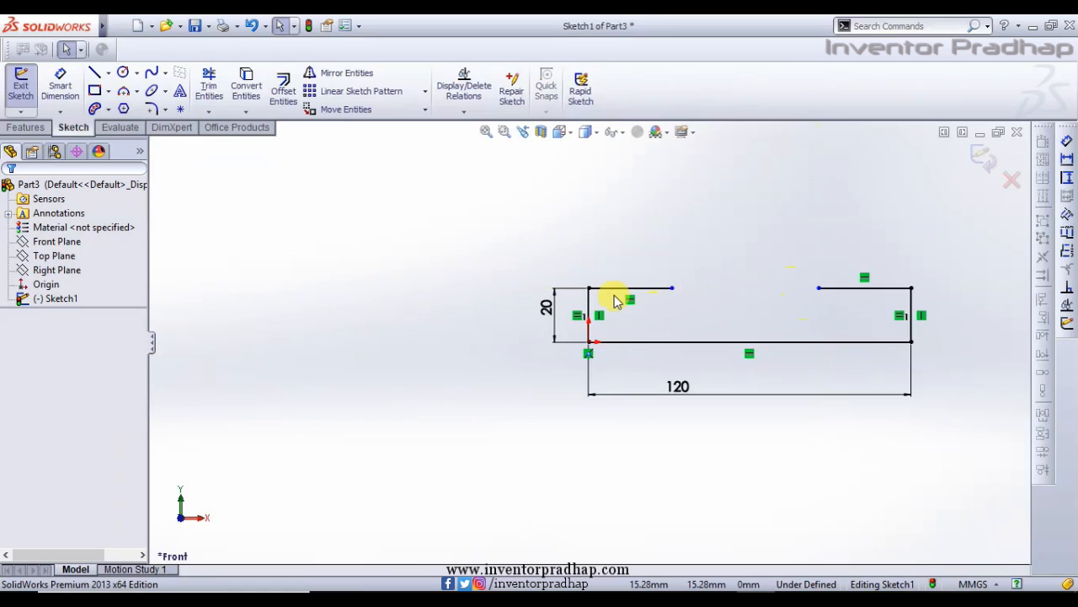
- Dimension the upper horizontal line on the origin side to 30 mm, placing the dimension above it
left_click(61, 84)
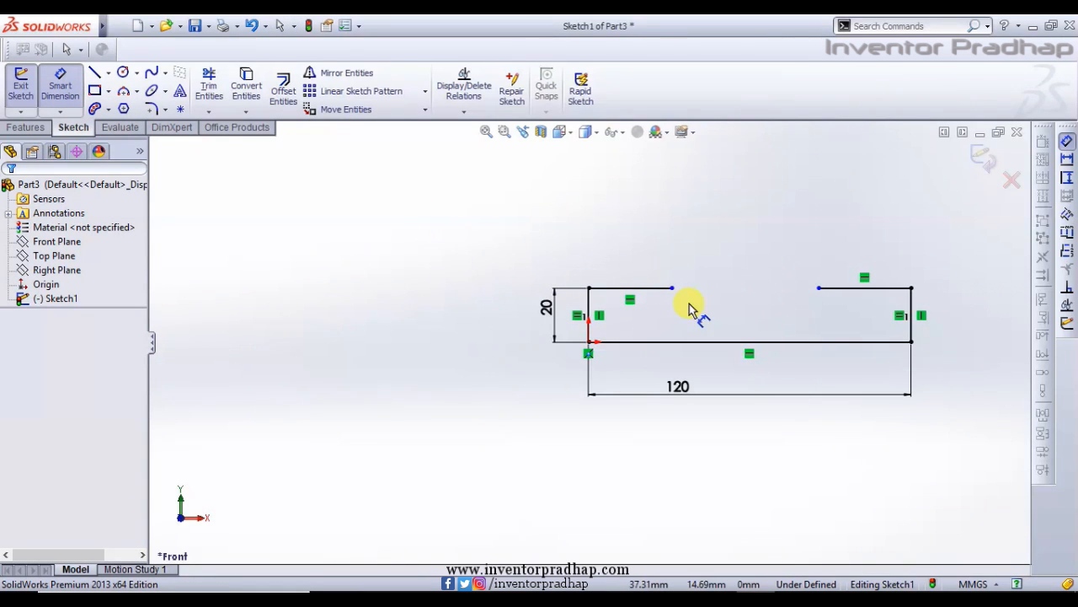
left_click(638, 288)
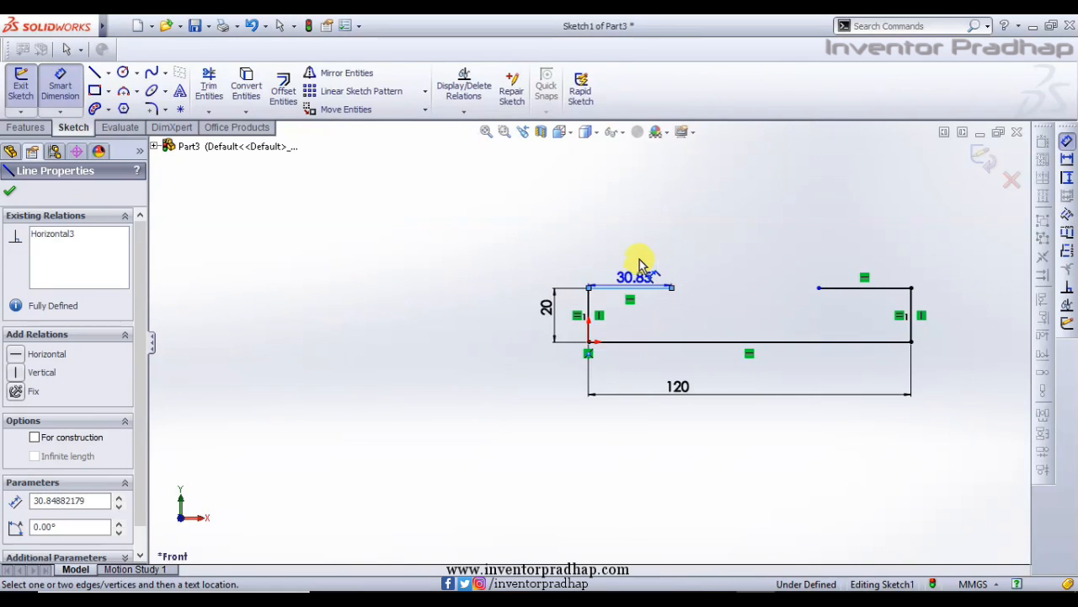
left_click(638, 263)
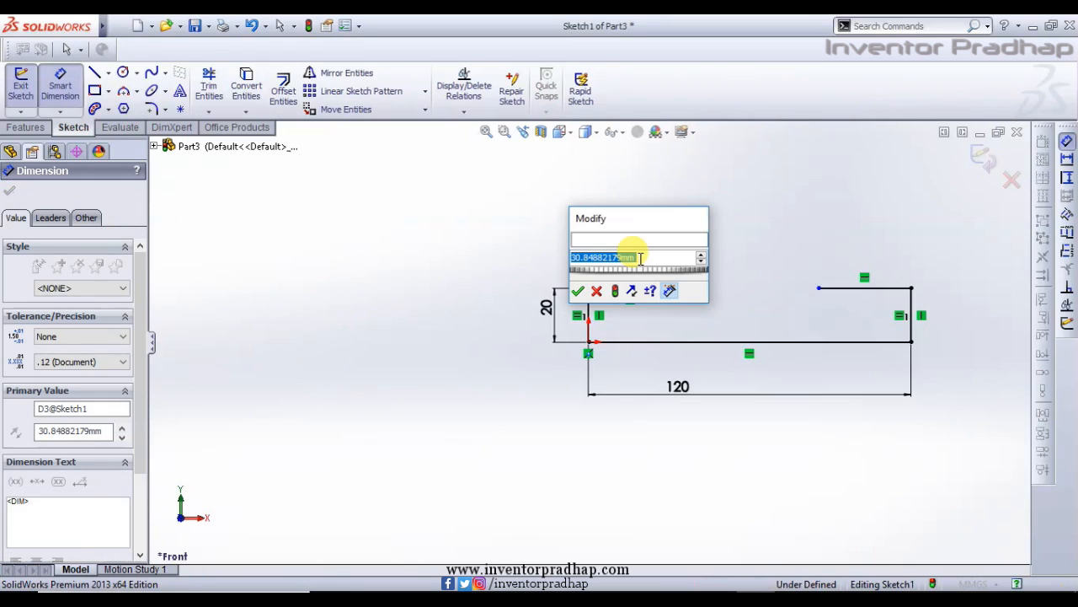
type("30")
key("Return")
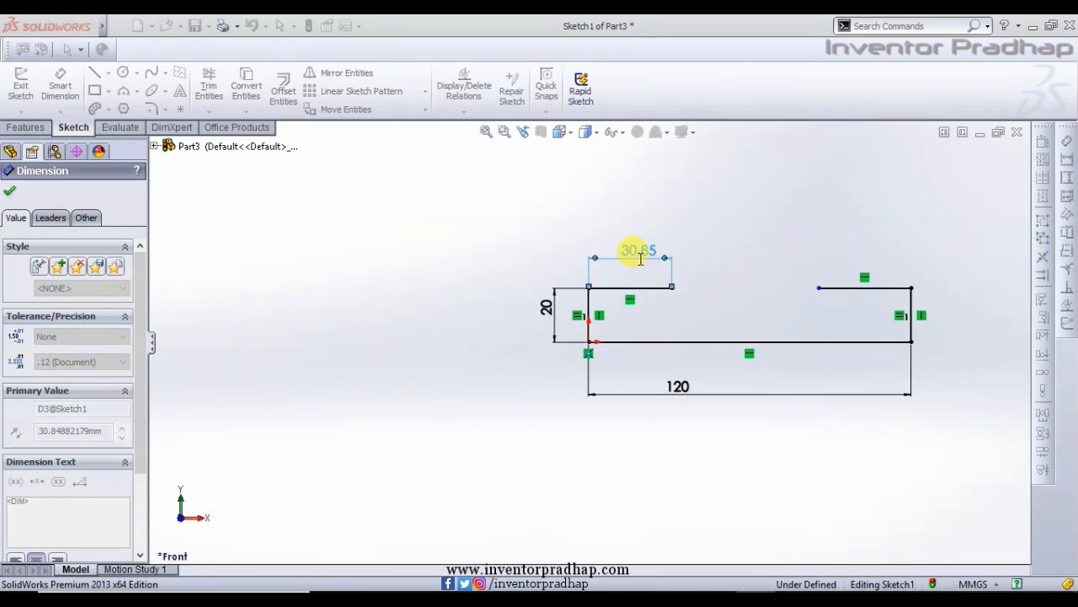
- Add an Equal relation between the two upper horizontal lines that run inward from the 20 mm sides
key("Escape")
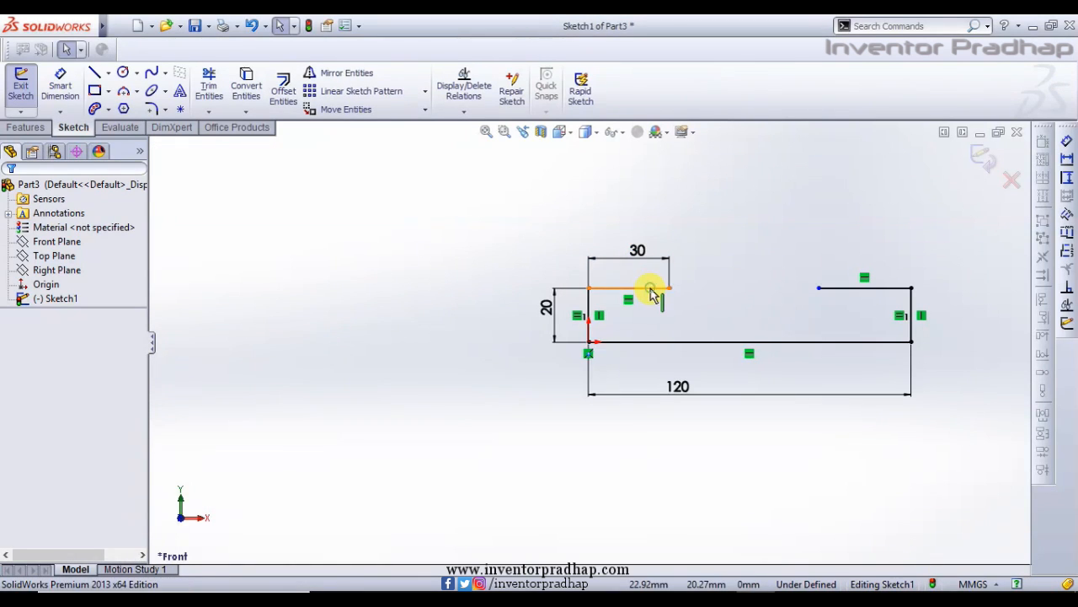
left_click(653, 289)
left_click(872, 288, "ctrl")
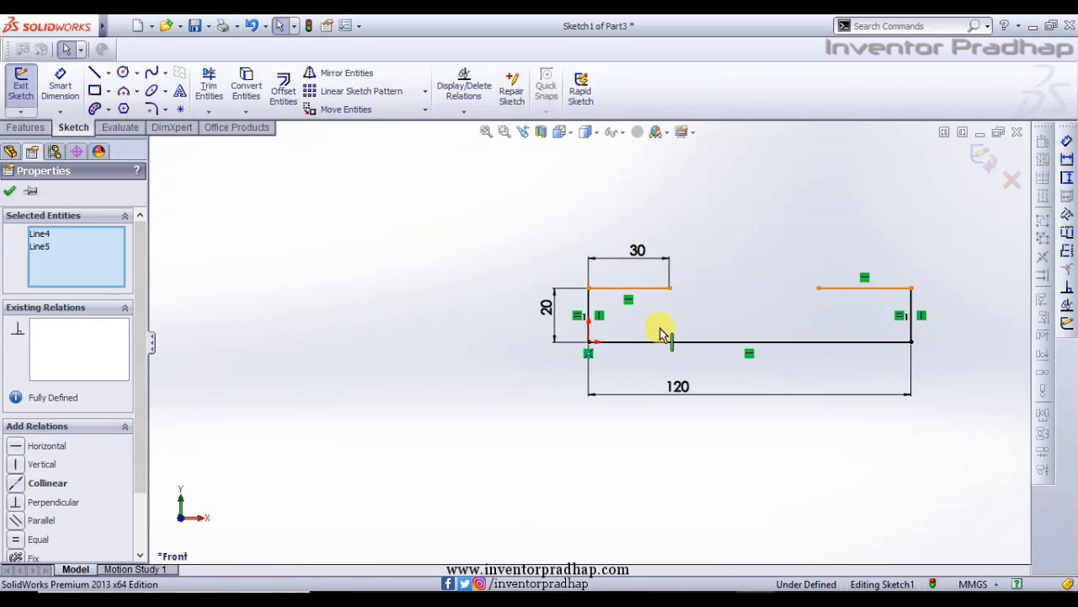
left_click(39, 539)
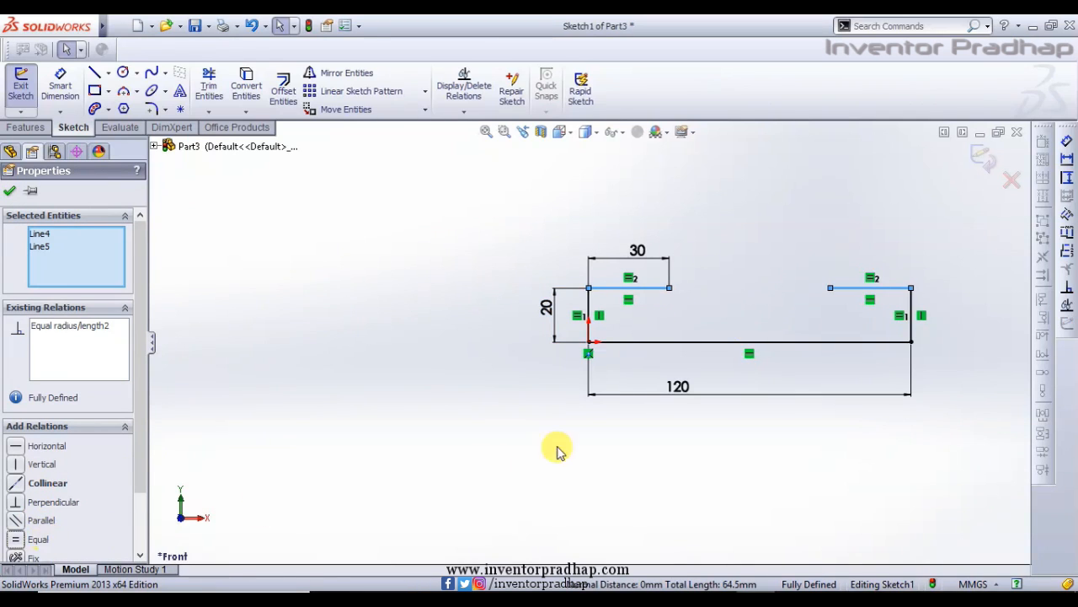
left_click(731, 425)
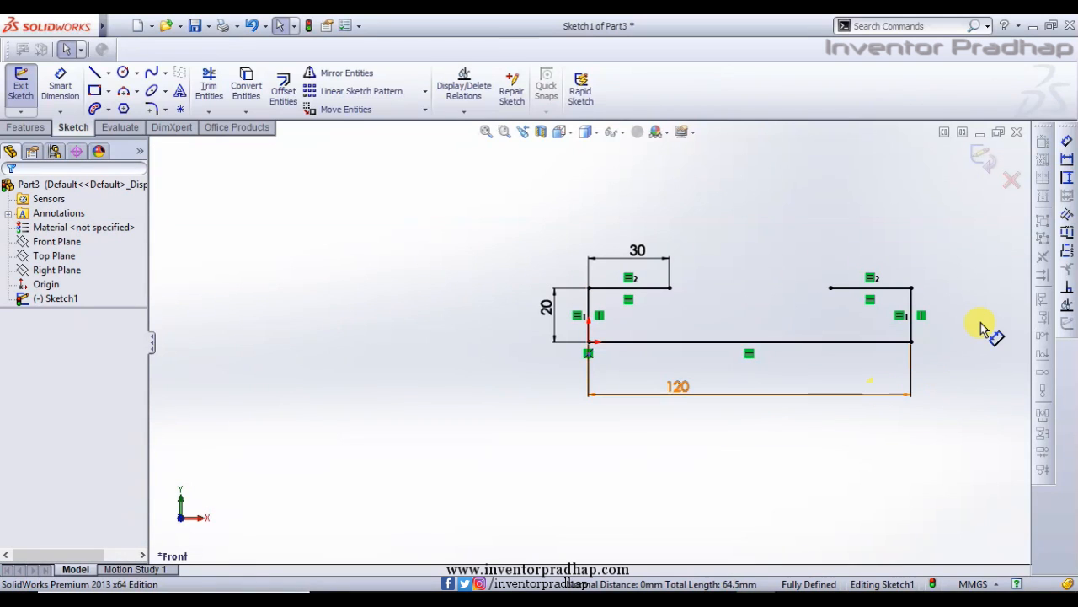
- Sketch vertical lines about 27 mm long upward from the inner ends of both upper horizontal lines
left_click(93, 78)
left_click(670, 288)
left_click(669, 215)
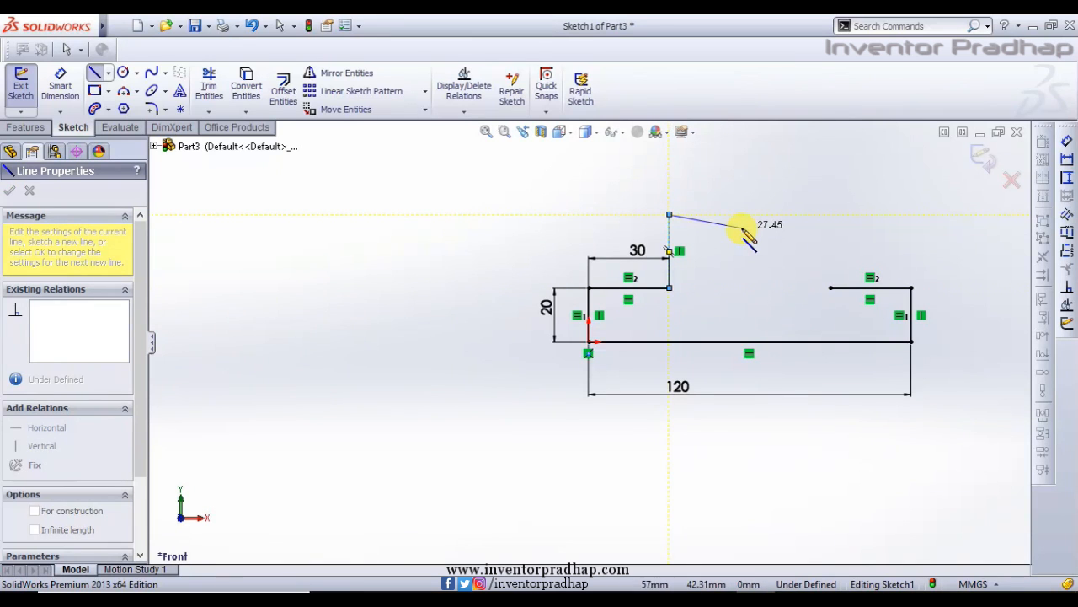
key("Escape")
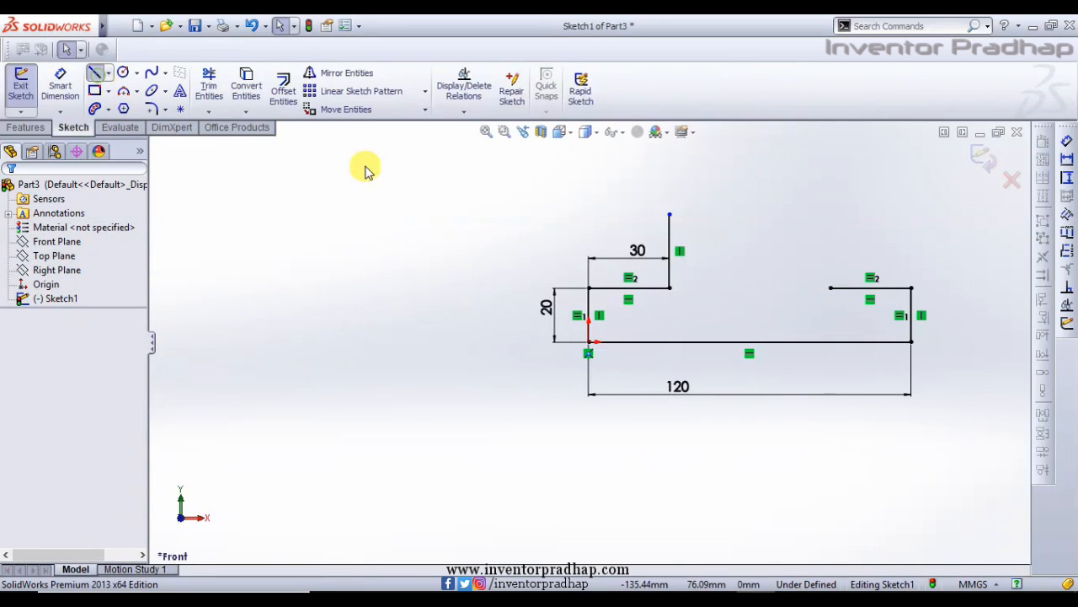
key("Return")
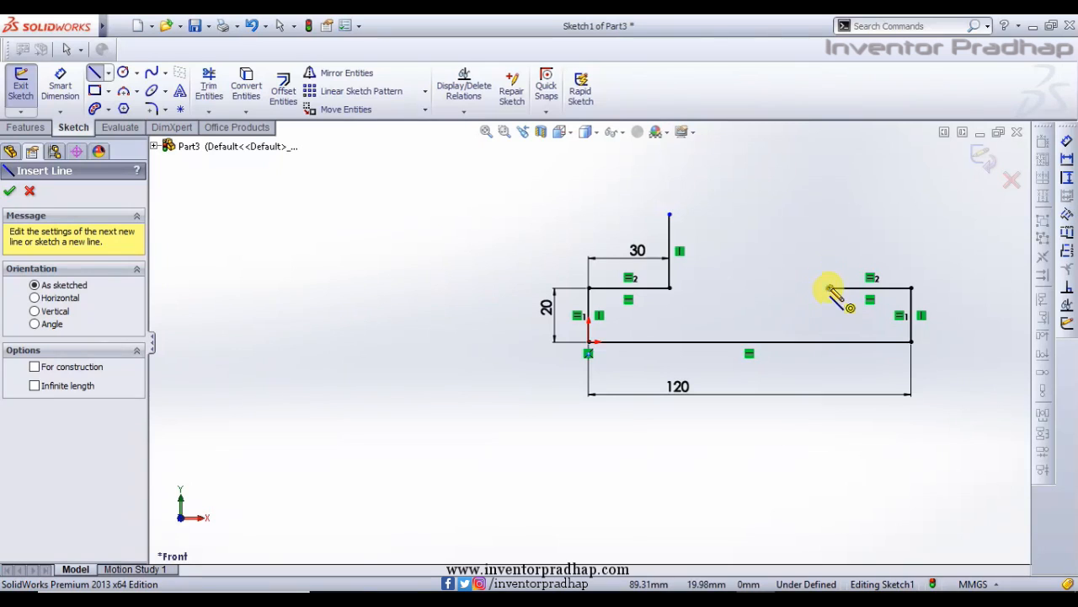
left_click(830, 288)
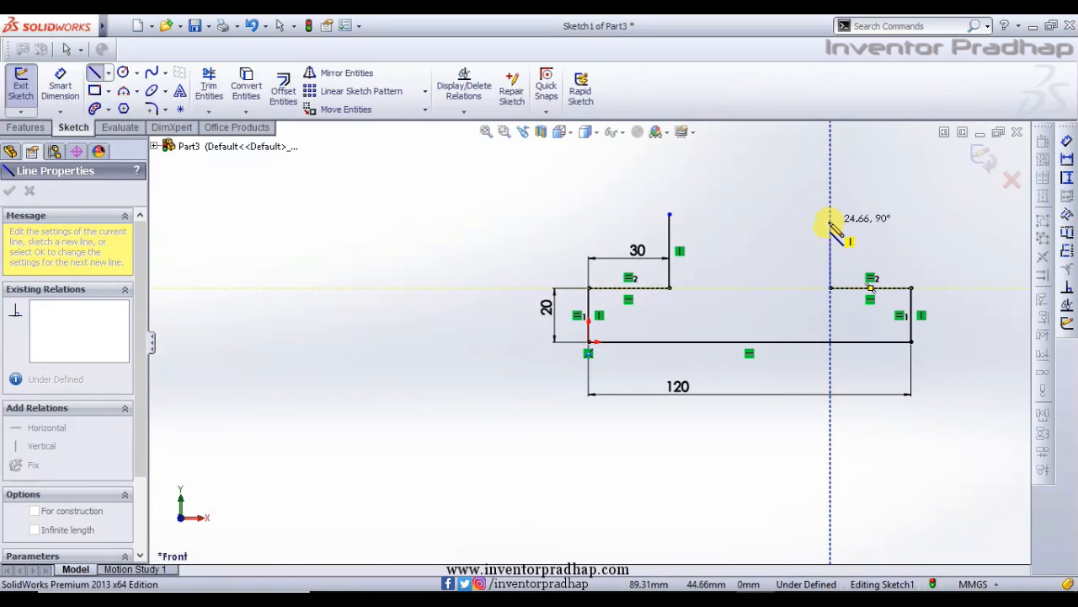
left_click(831, 216)
key("Escape")
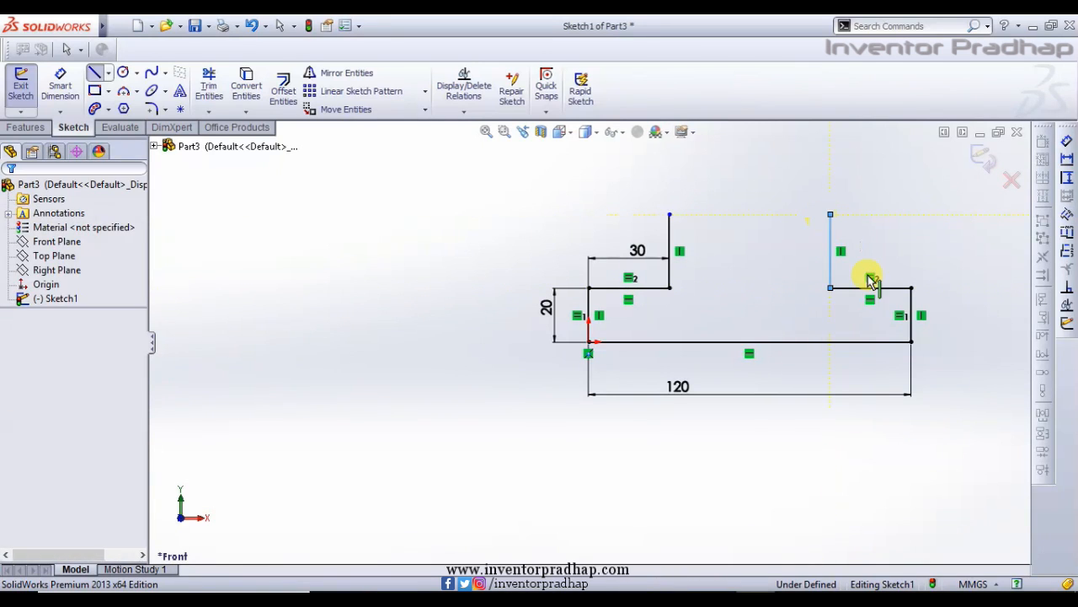
- Dimension the inner vertical line on the side opposite the origin to 25 mm, placing the dimension outside the profile
left_click(60, 80)
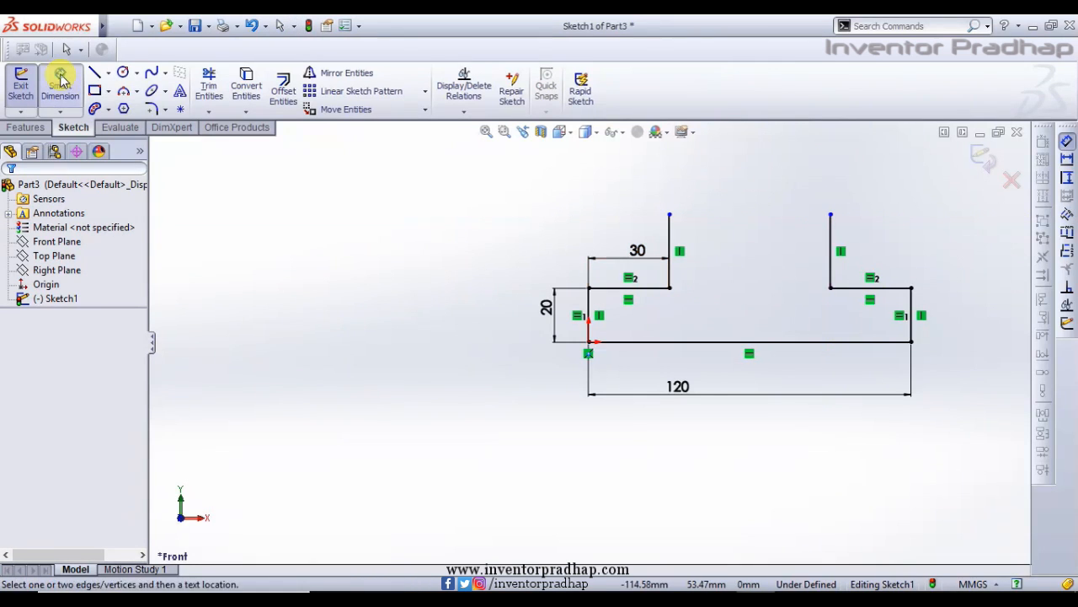
left_click(831, 252)
left_click(900, 253)
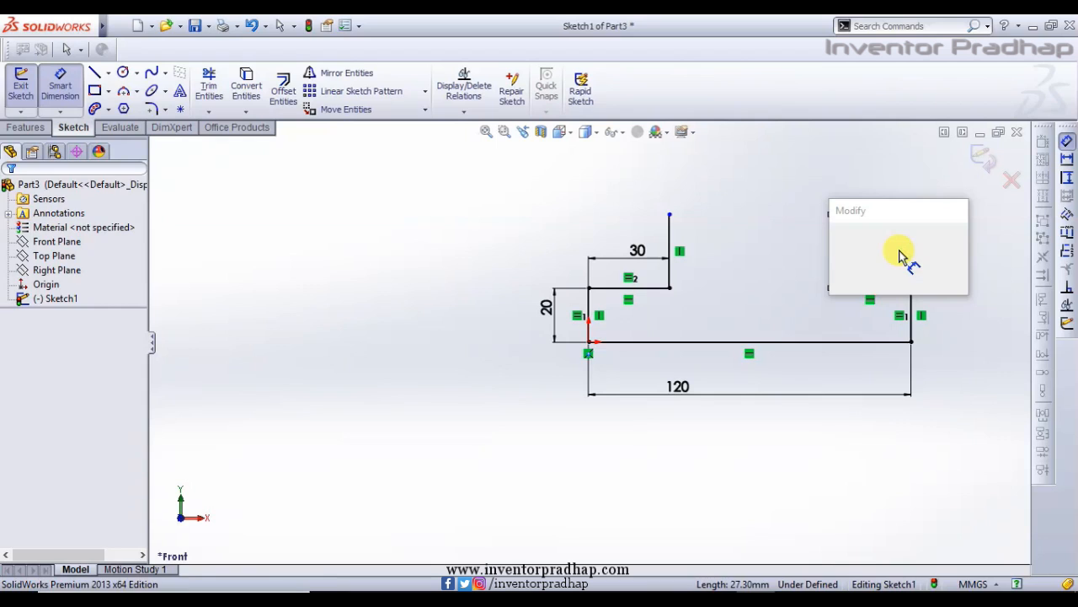
type("25")
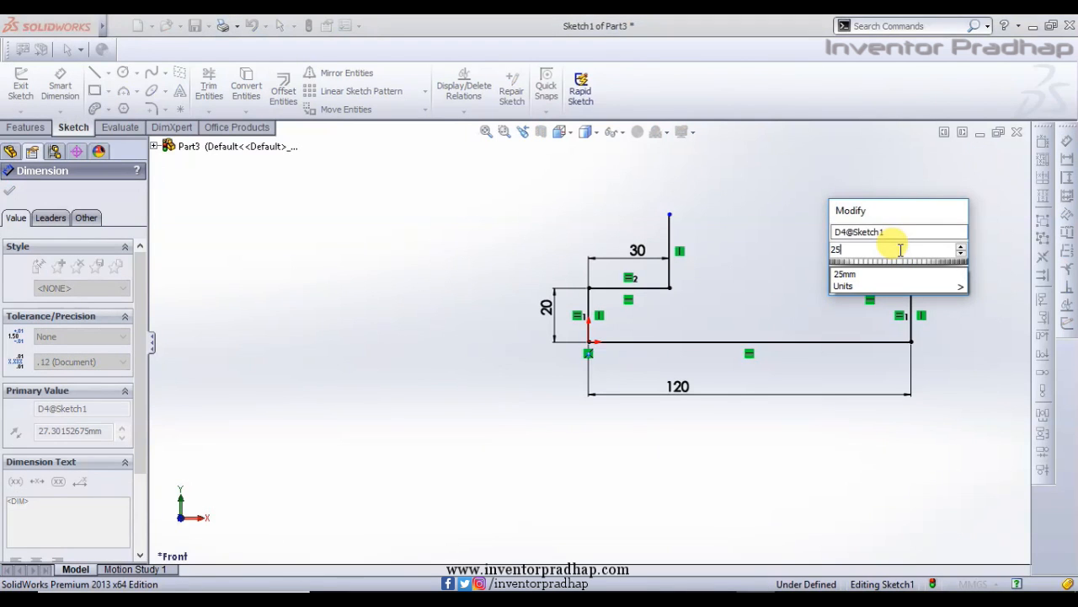
key("Return")
key("Escape")
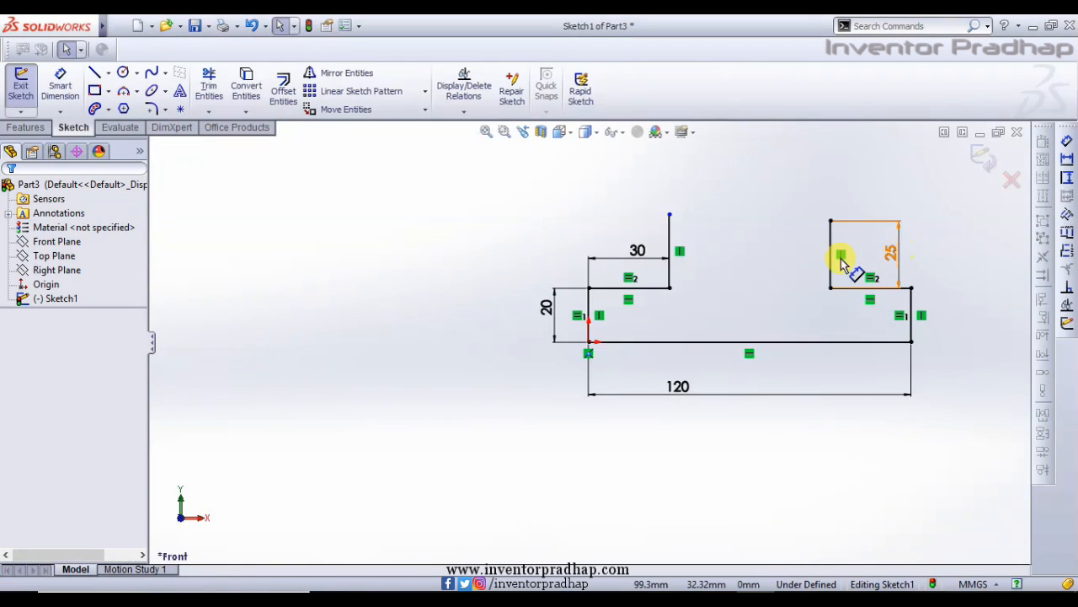
- Add an Equal relation between the two inner vertical lines
left_click(830, 252)
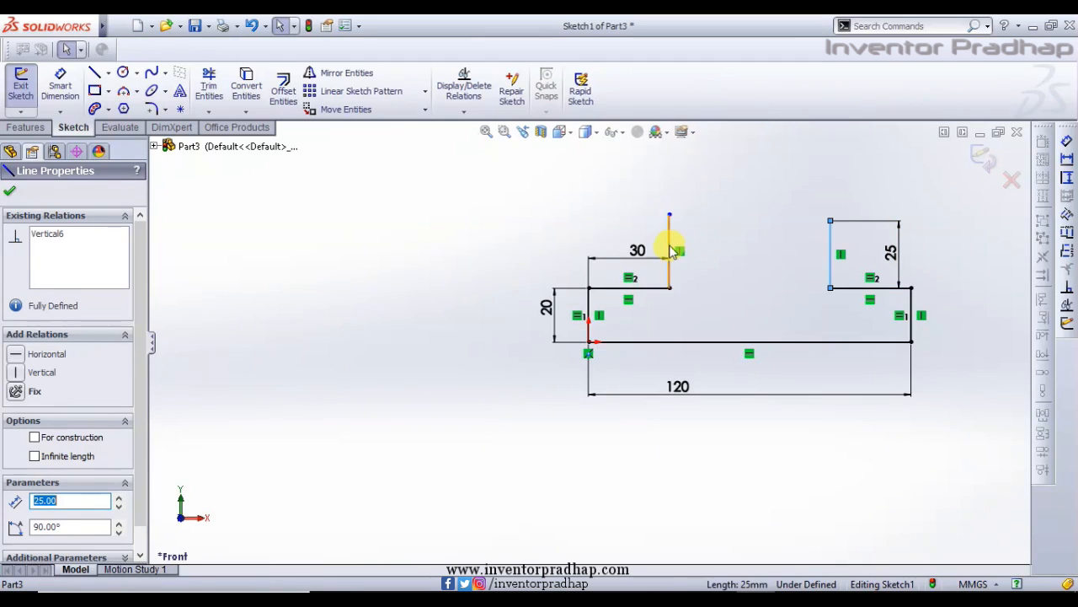
left_click(670, 249, "ctrl")
left_click(39, 539)
key("Escape")
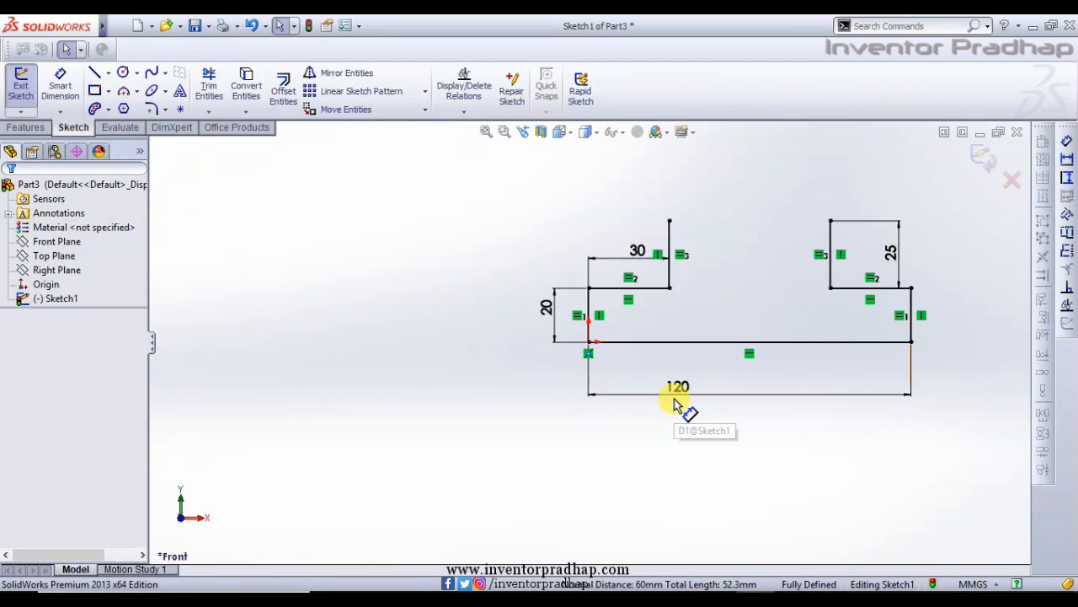
- Draw a horizontal centerline connecting the lower ends of the two inner vertical lines
left_click(109, 74)
left_click(127, 106)
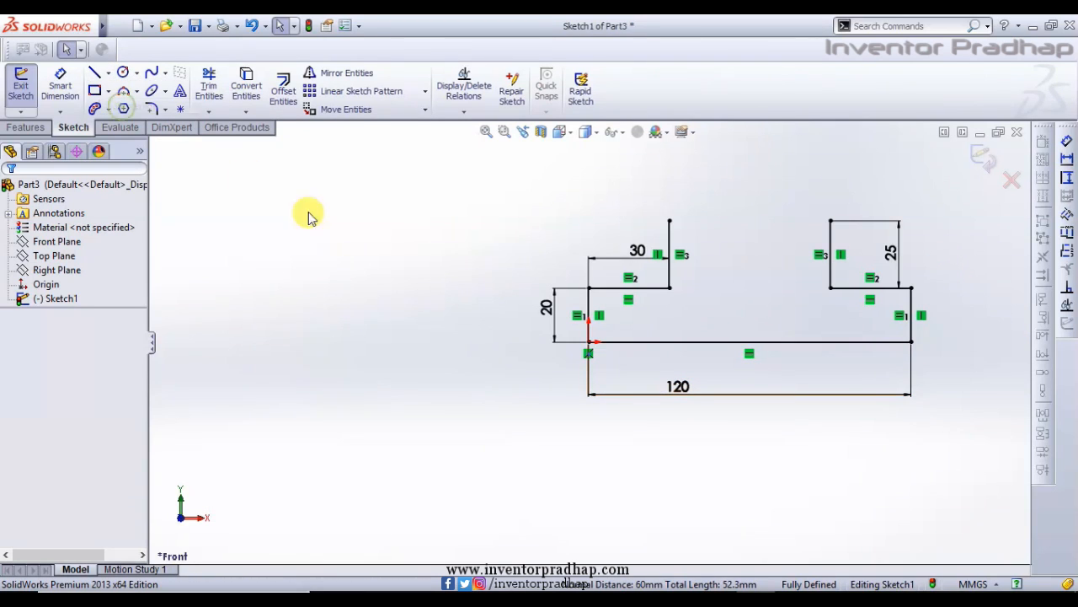
left_click(670, 288)
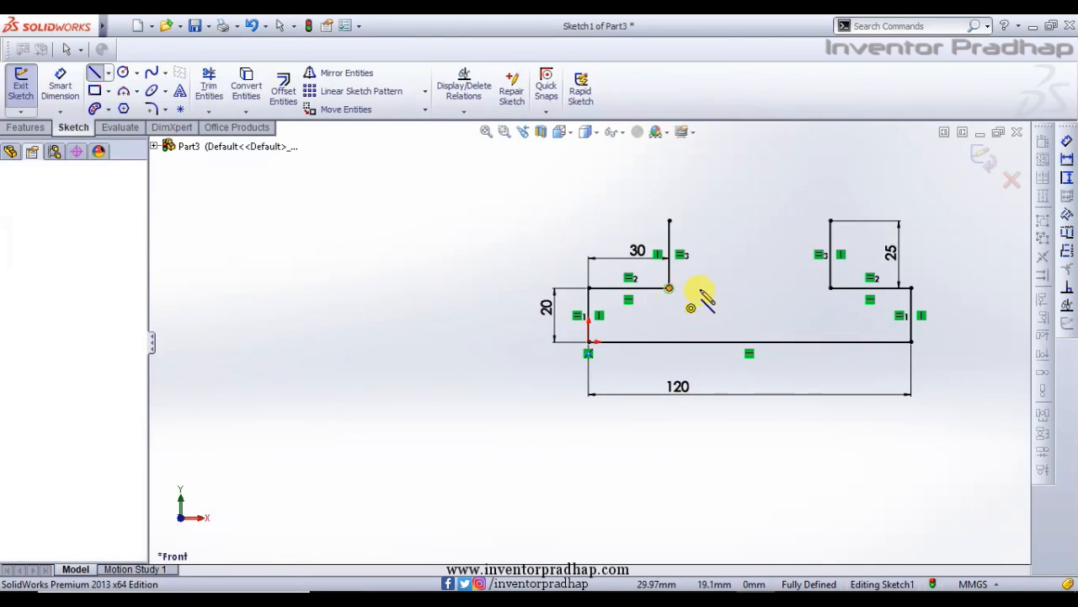
double_click(825, 288)
key("Escape")
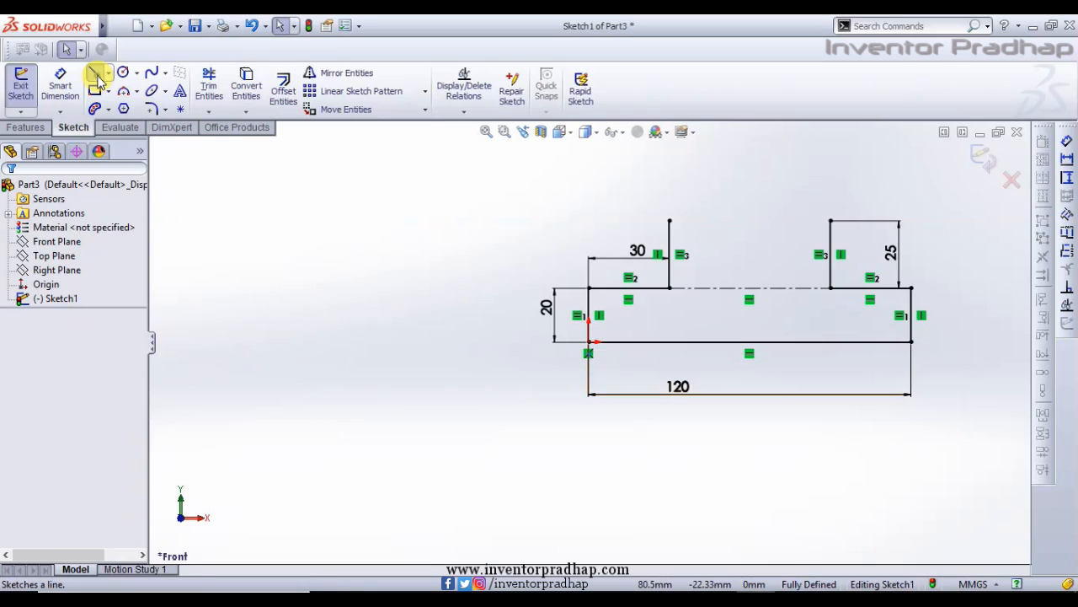
- Sketch short horizontal lines inward from the tops of the inner verticals, about 9 mm on the origin side and about 11 mm opposite
left_click(98, 77)
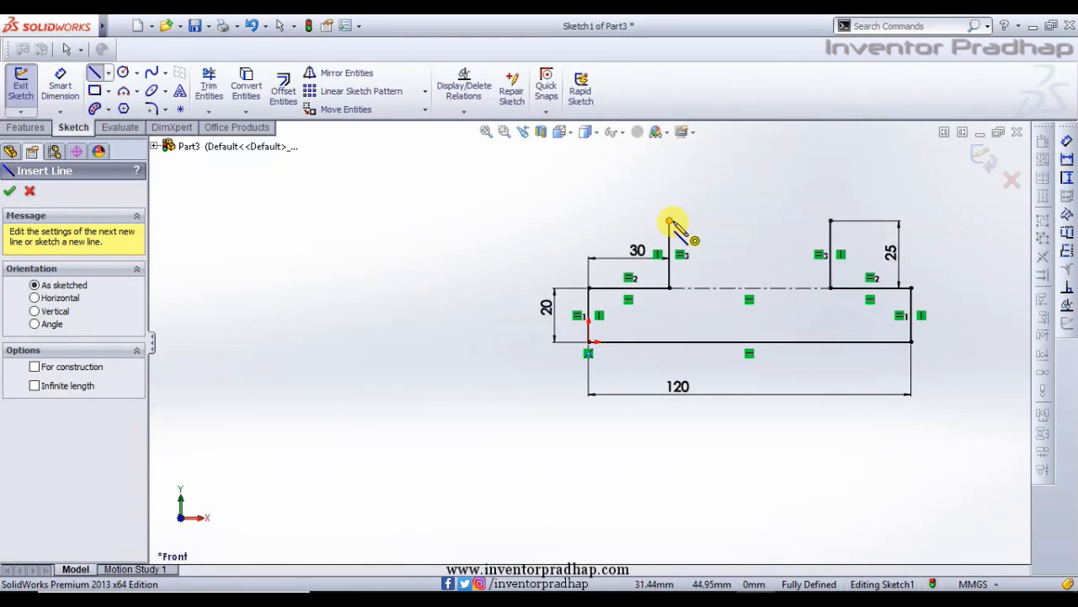
left_click(670, 222)
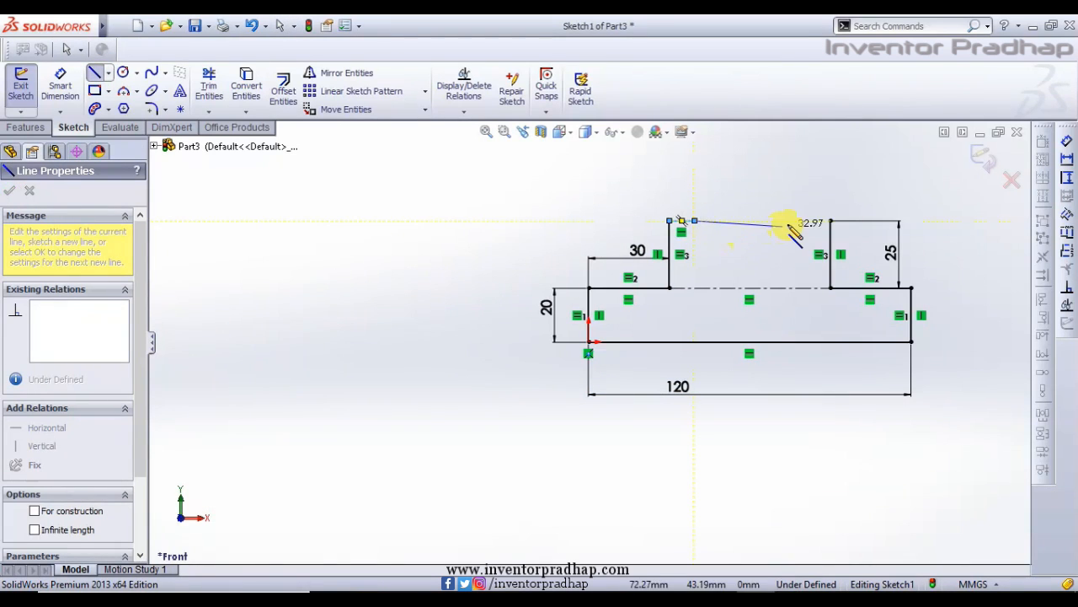
key("Escape")
key("Escape")
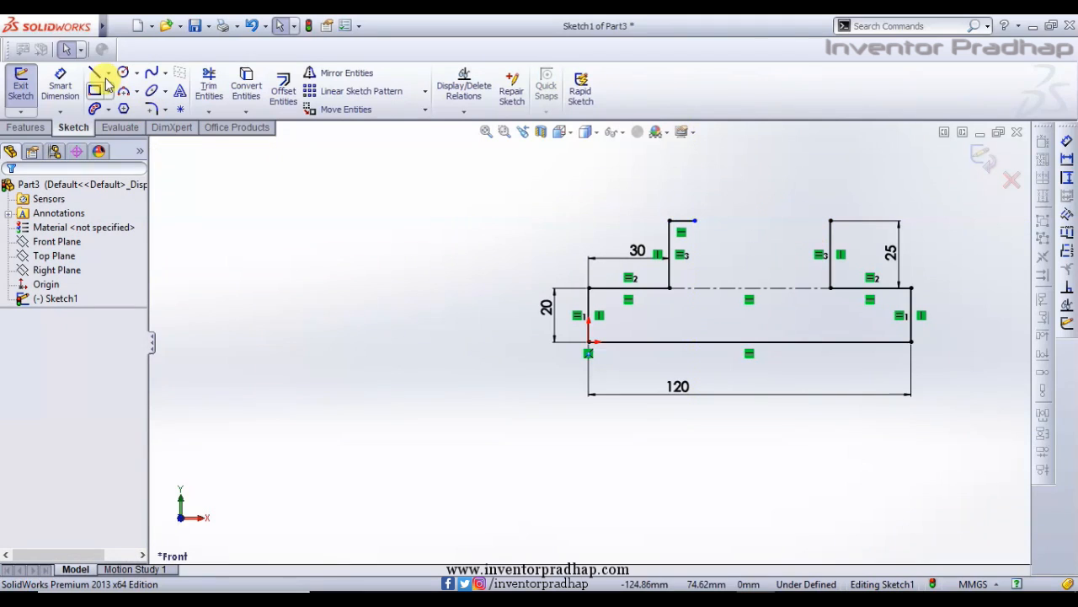
key("l")
left_click(830, 221)
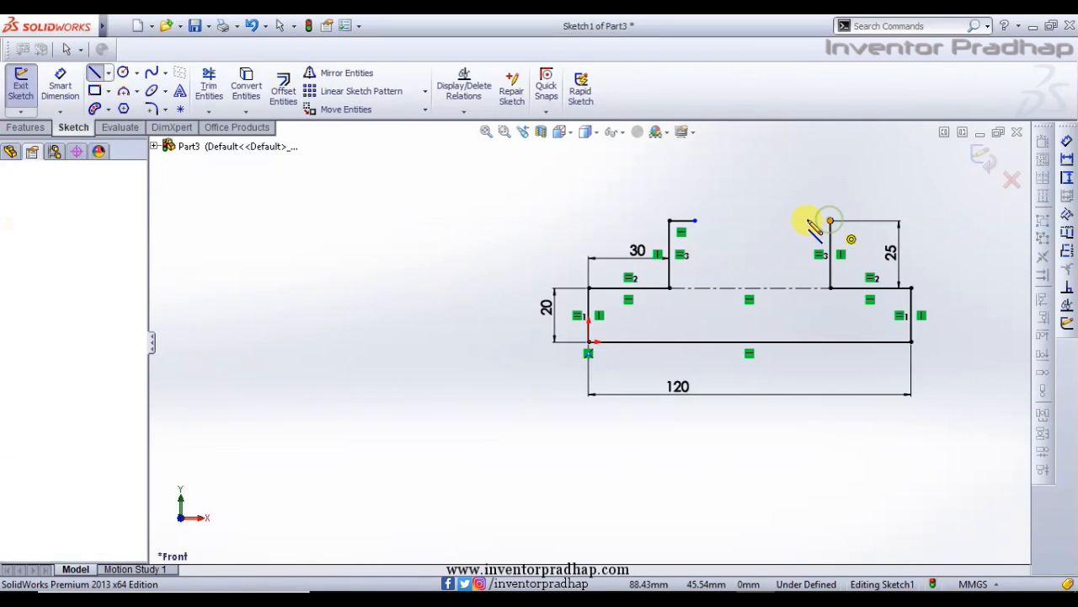
left_click(800, 221)
key("Escape")
key("Escape")
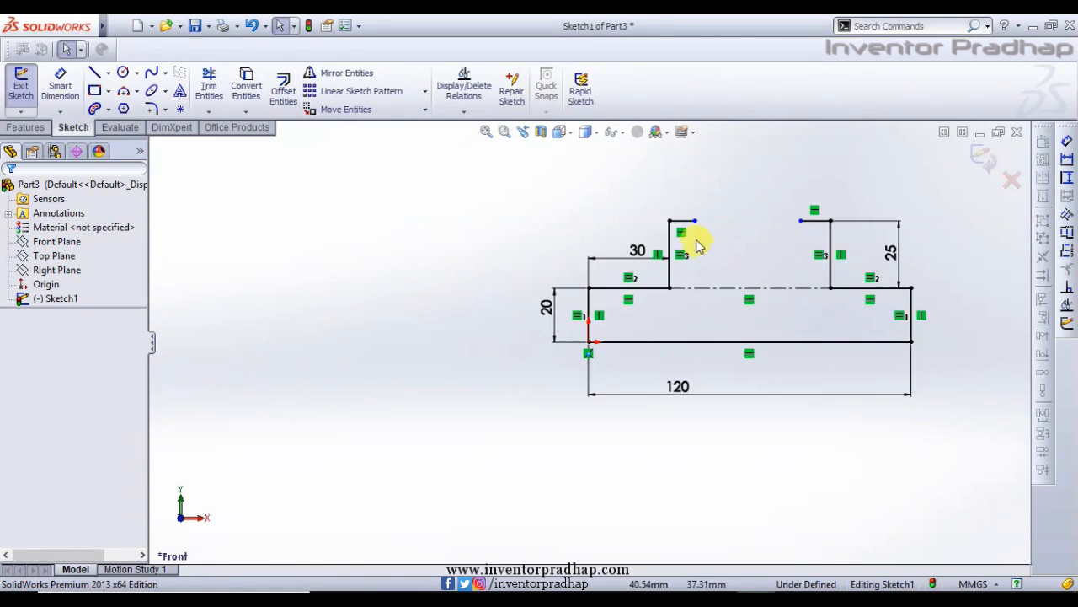
- Add an Equal relation between the two short horizontal lines at the top of the profile
left_click(682, 222)
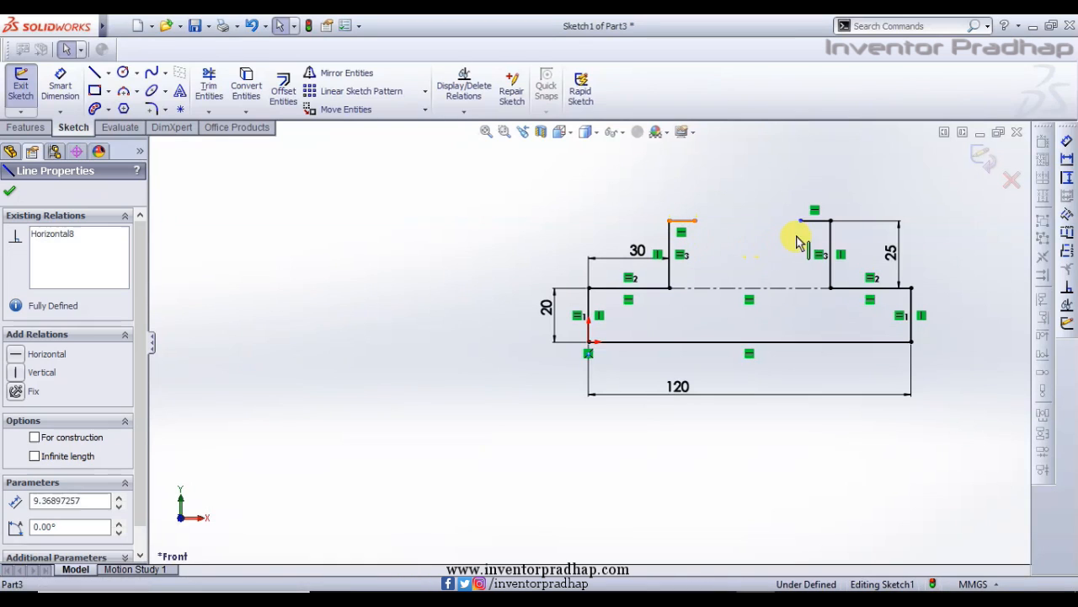
left_click(814, 221, "ctrl")
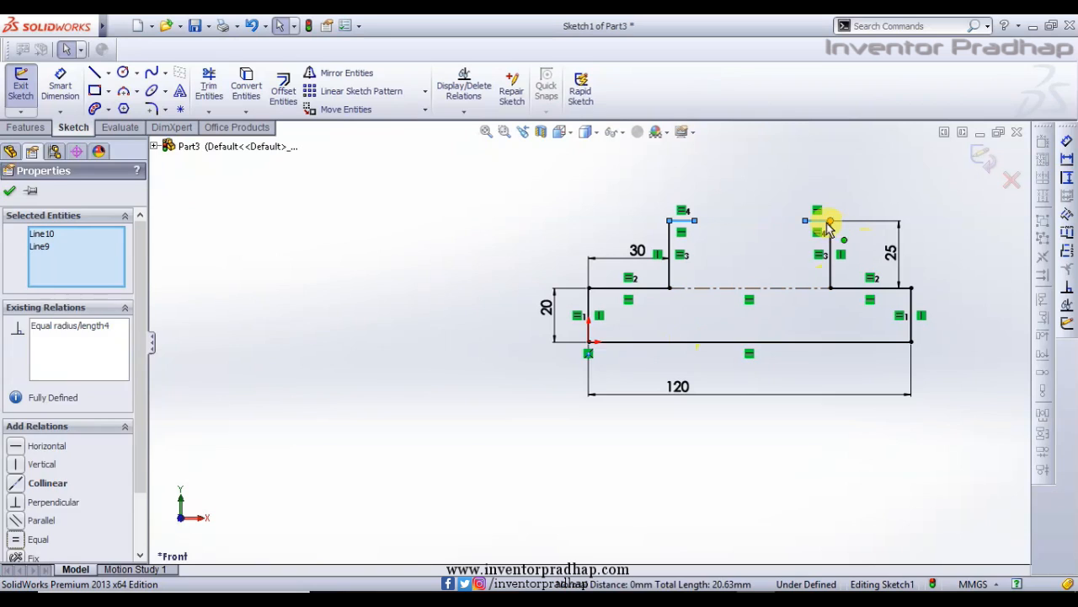
left_click(735, 225)
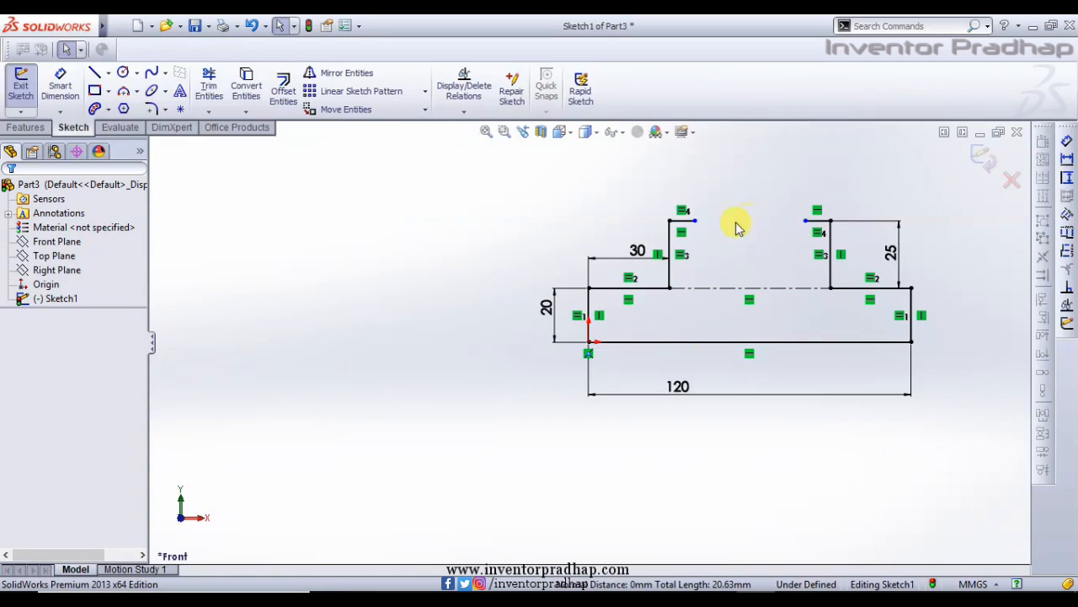
- Dimension the short top line on the origin side to 5 mm, placing the dimension above it
left_click(60, 84)
left_click(684, 211)
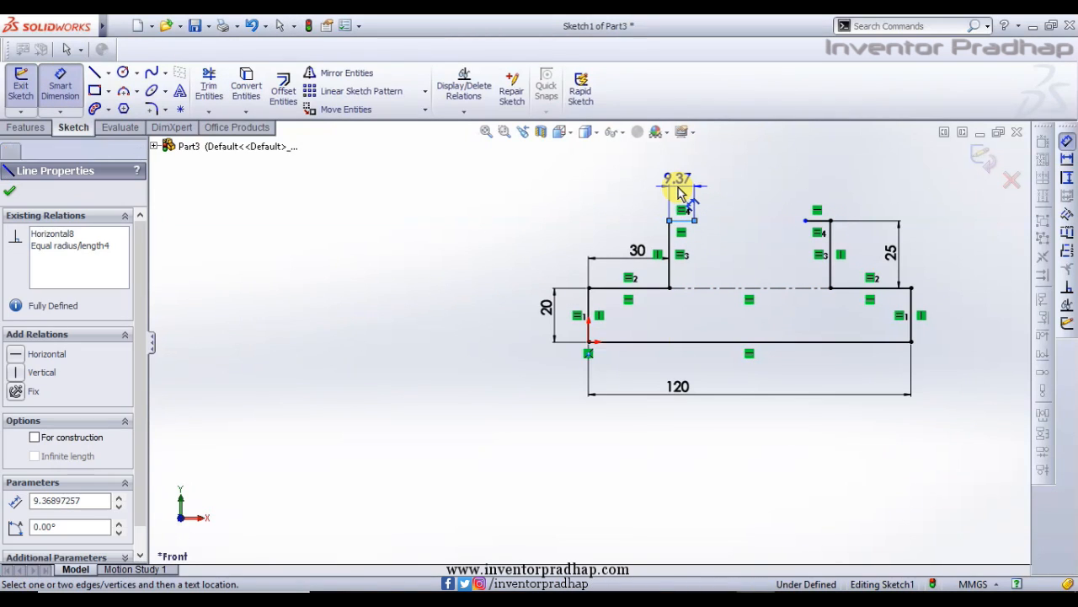
left_click(681, 192)
key("Return")
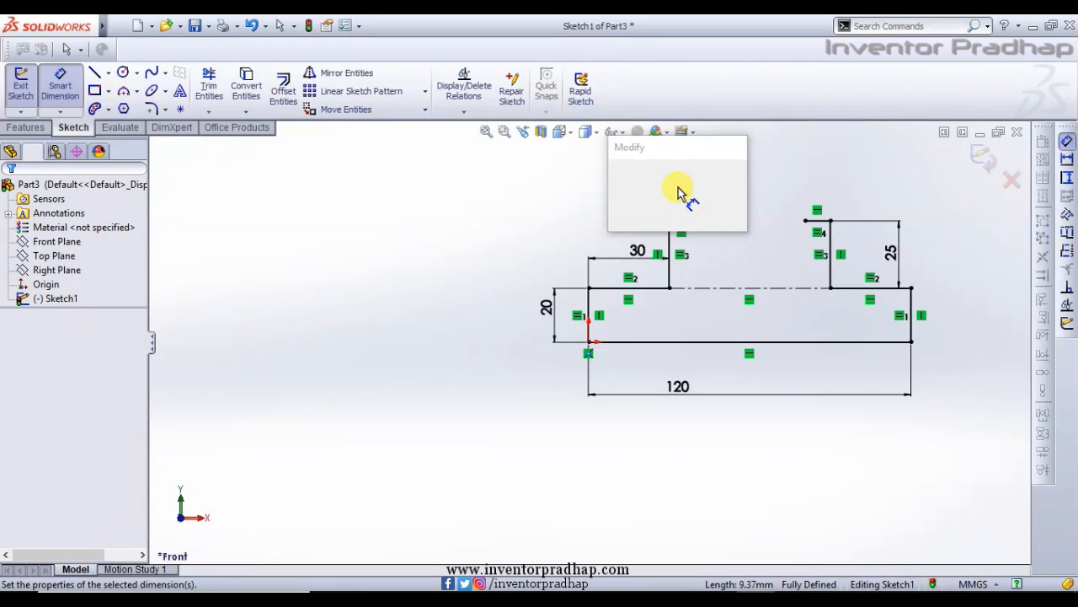
type("5")
key("Return")
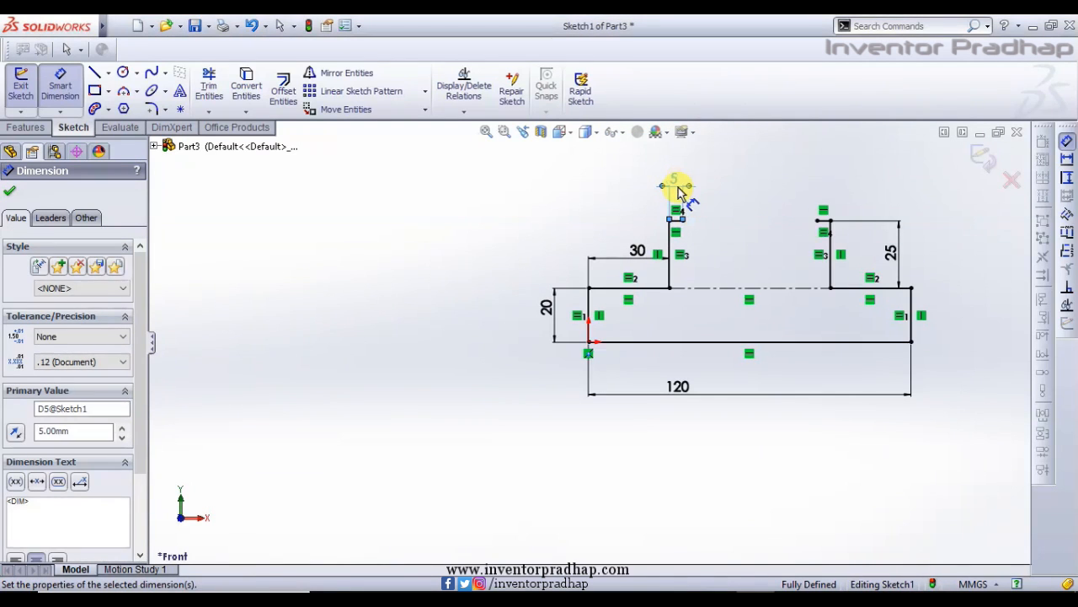
key("Escape")
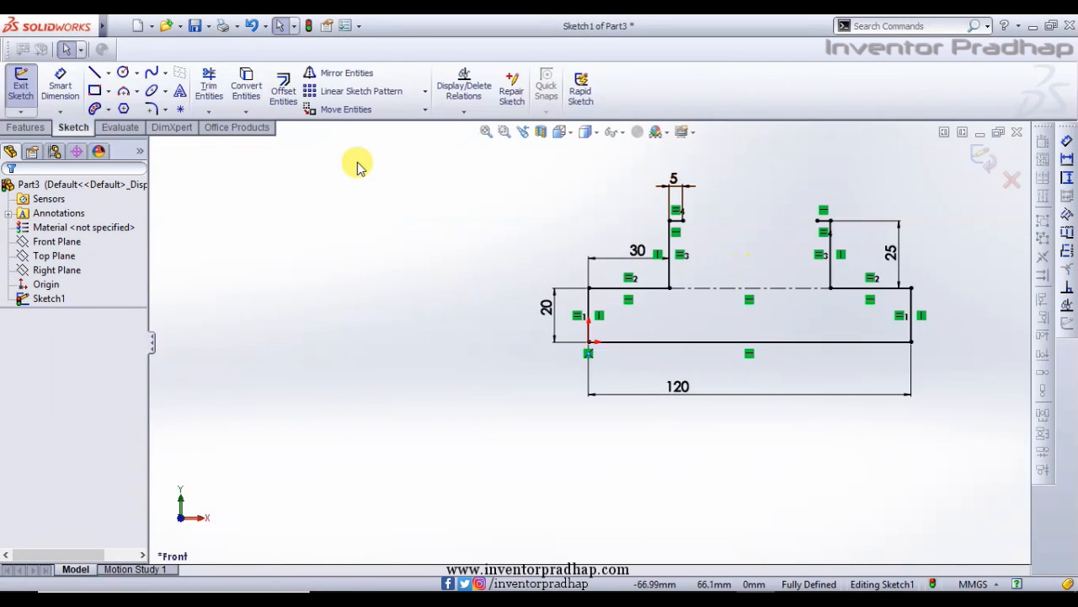
- Sketch a V-notch from the inner end of one short top line through the centerline's midpoint to the inner end of the other
left_click(94, 73)
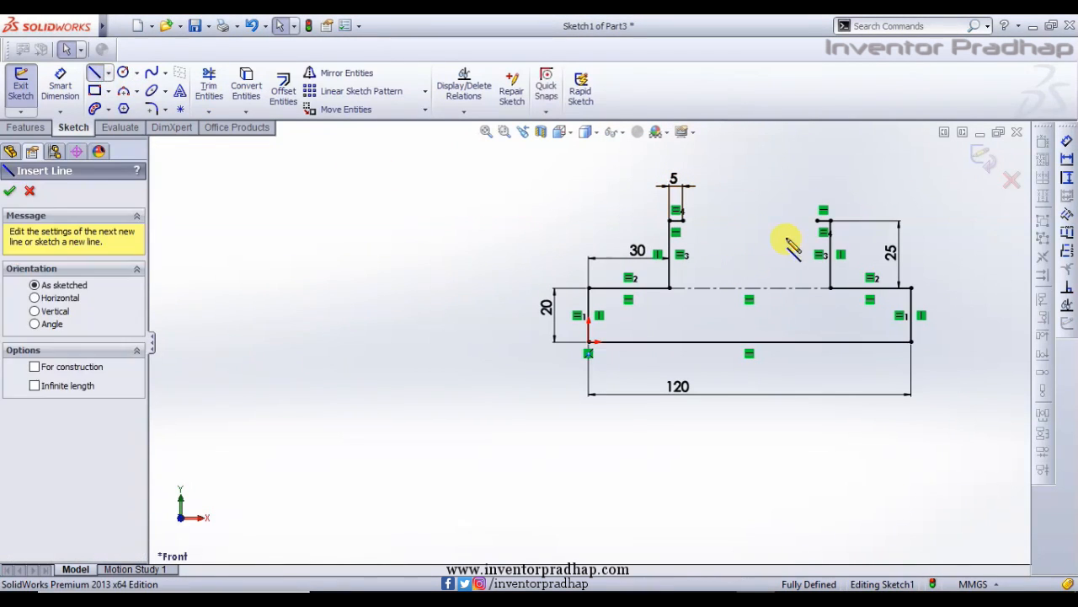
left_click(682, 221)
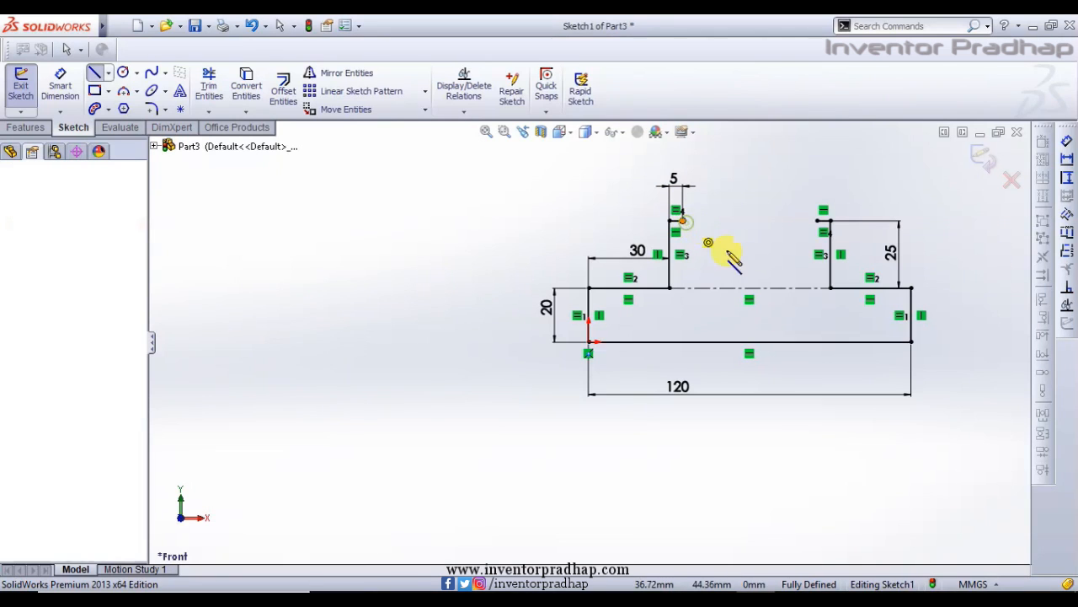
left_click(750, 287)
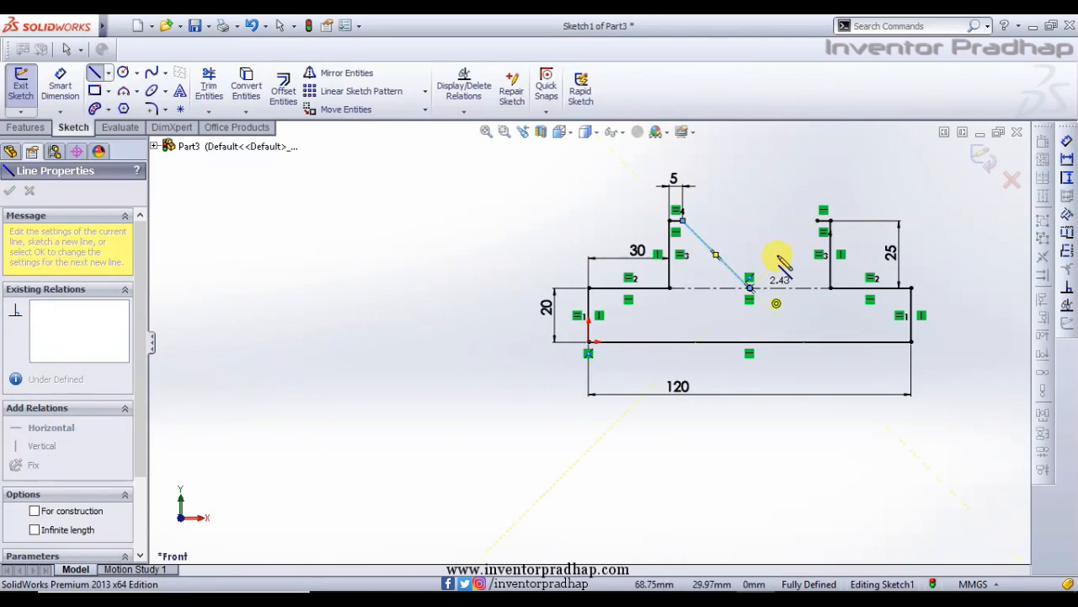
left_click(817, 220)
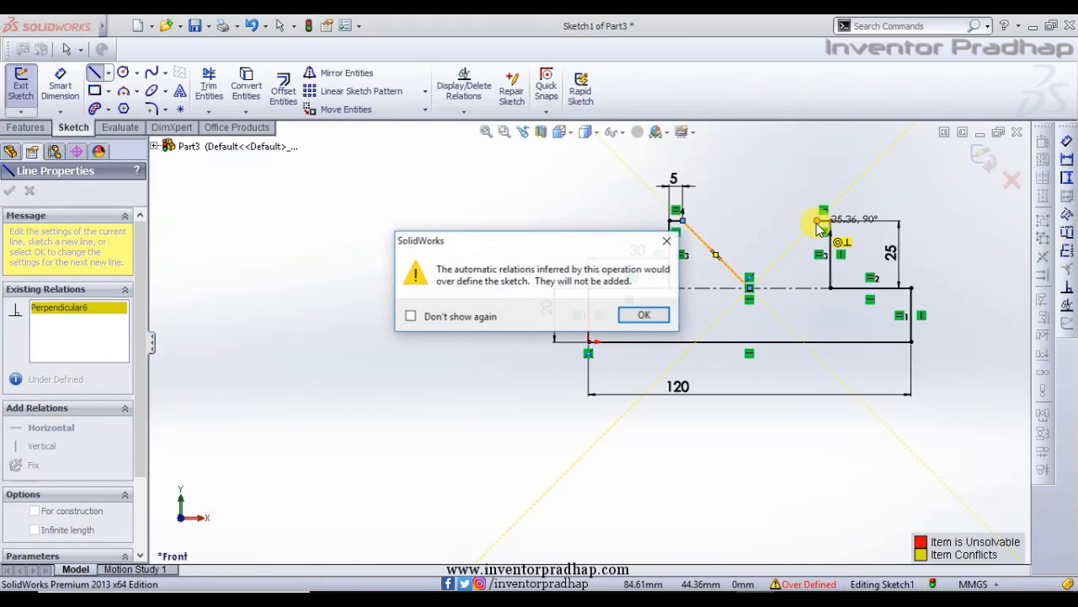
left_click(645, 318)
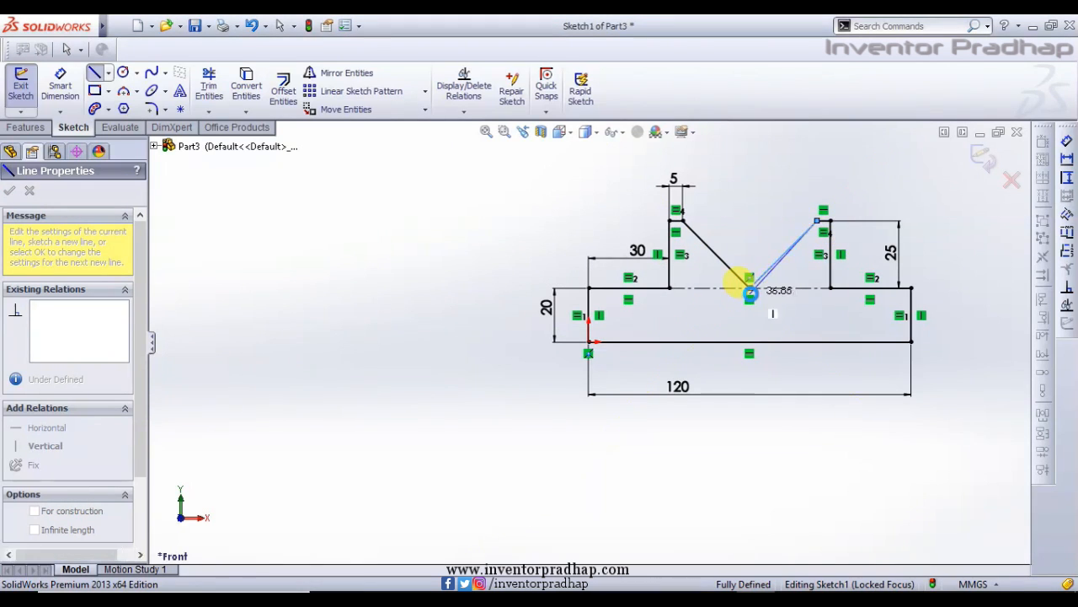
- Add a driven angle dimension between the two sloping lines of the V-notch, placing it above the notch's vertex
key("Escape")
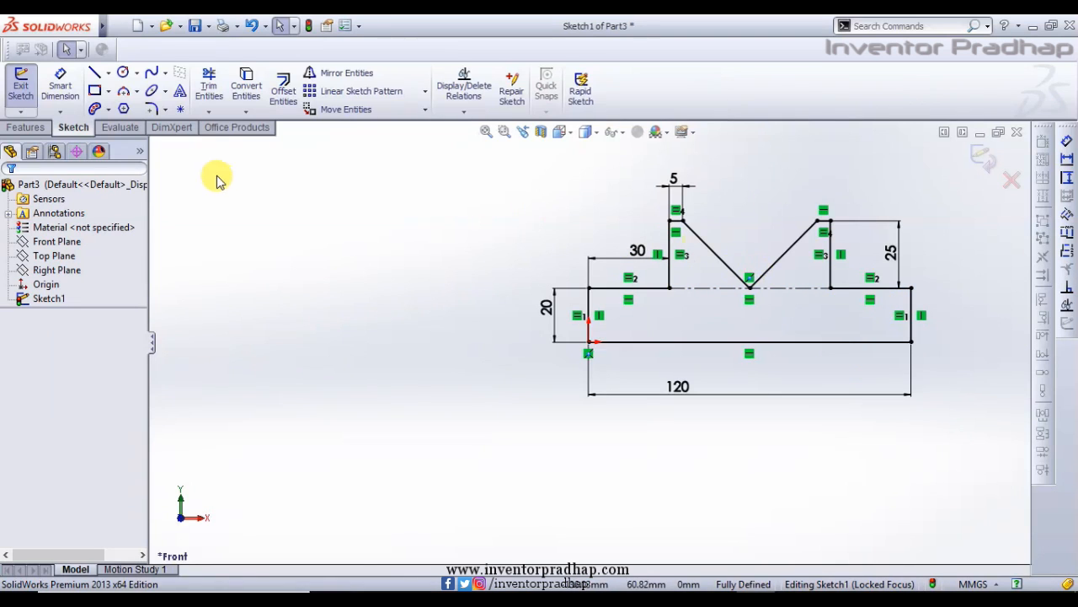
left_click(62, 95)
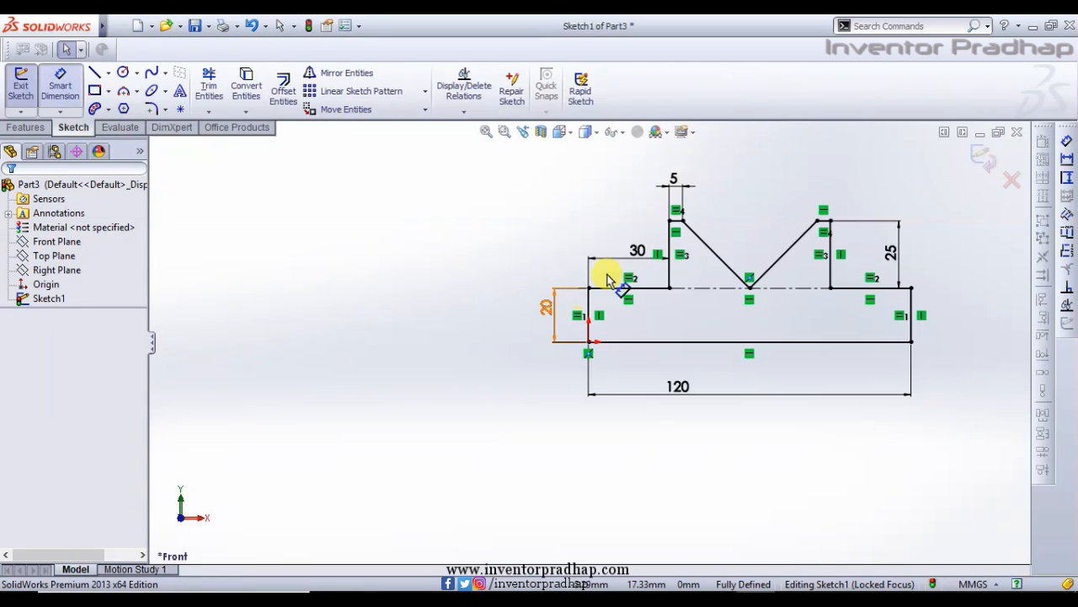
left_click(715, 259)
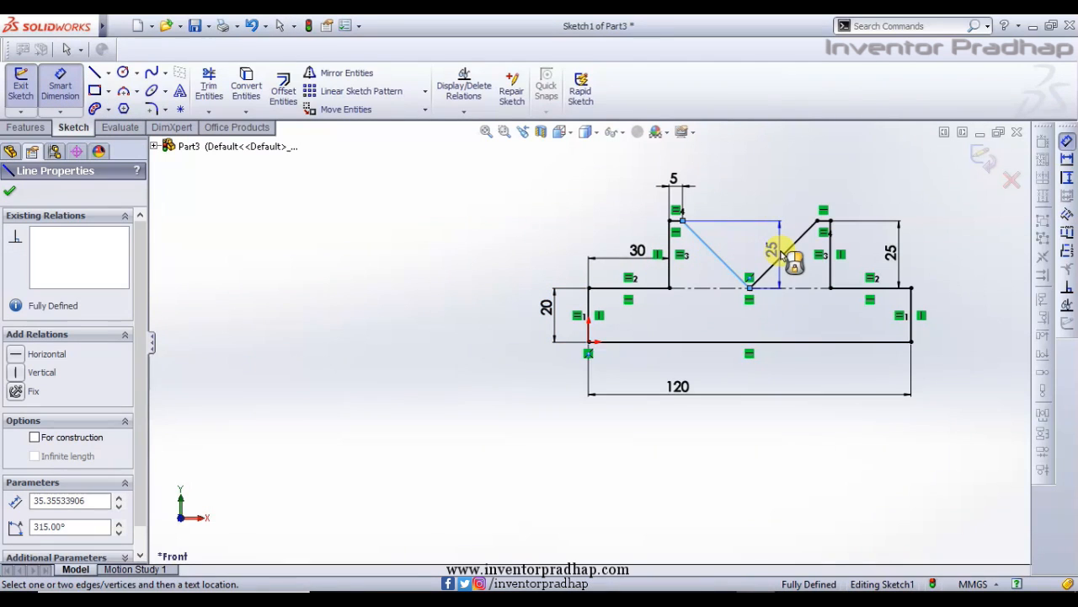
left_click(782, 261)
left_click(751, 240)
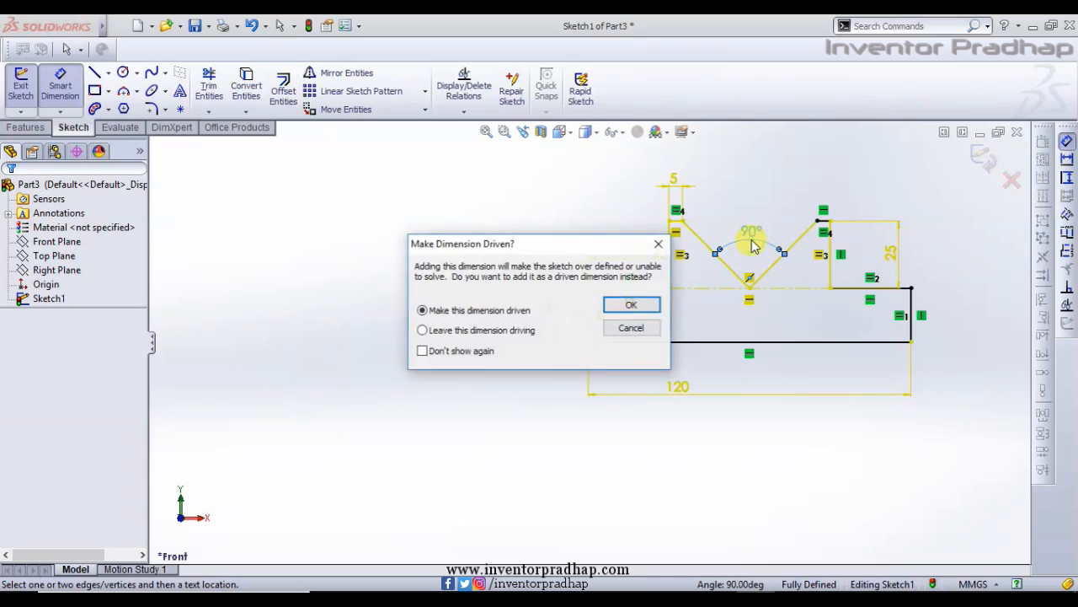
left_click(624, 305)
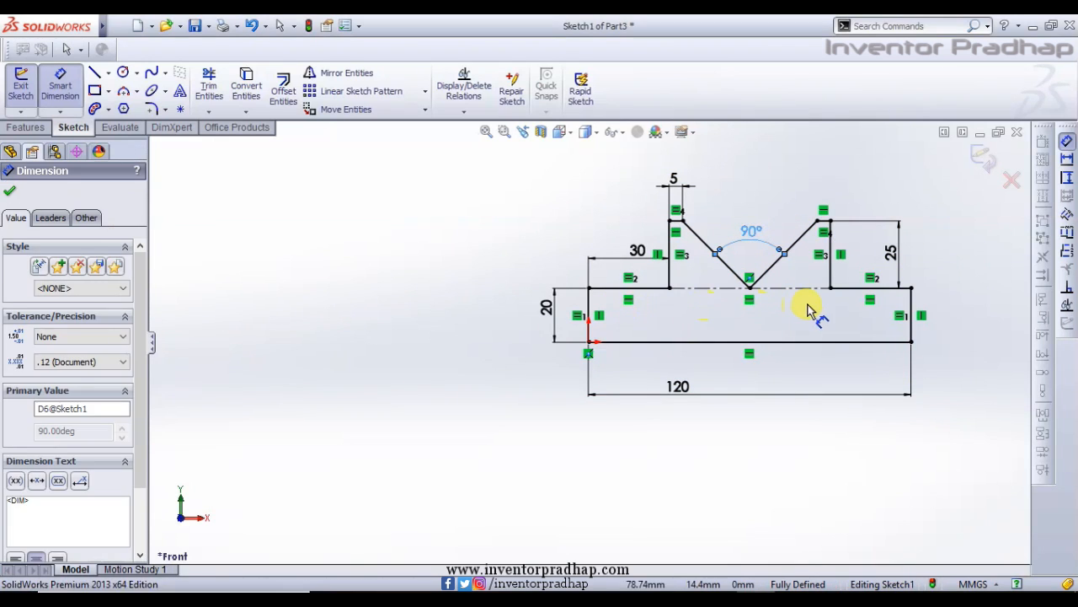
key("Escape")
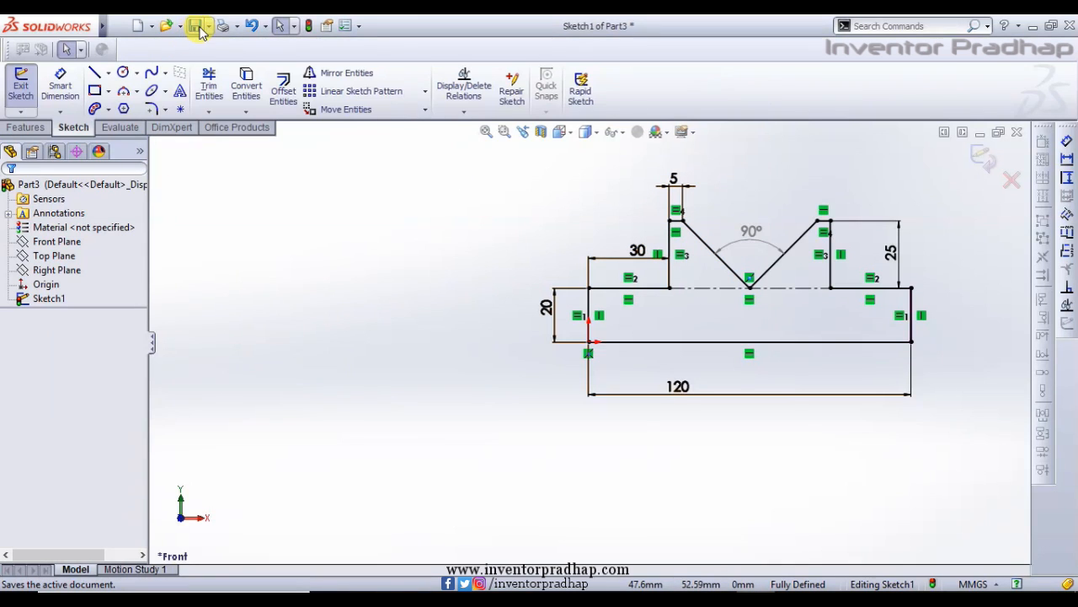
- Save the part in the Practice folder under the file name Part 1
left_click(127, 24)
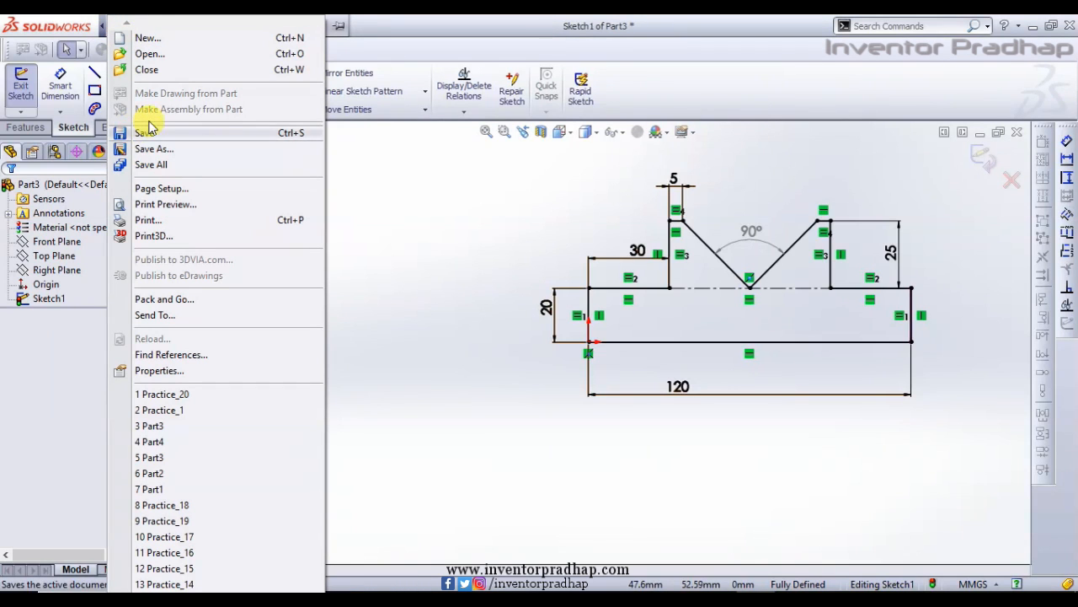
left_click(362, 46)
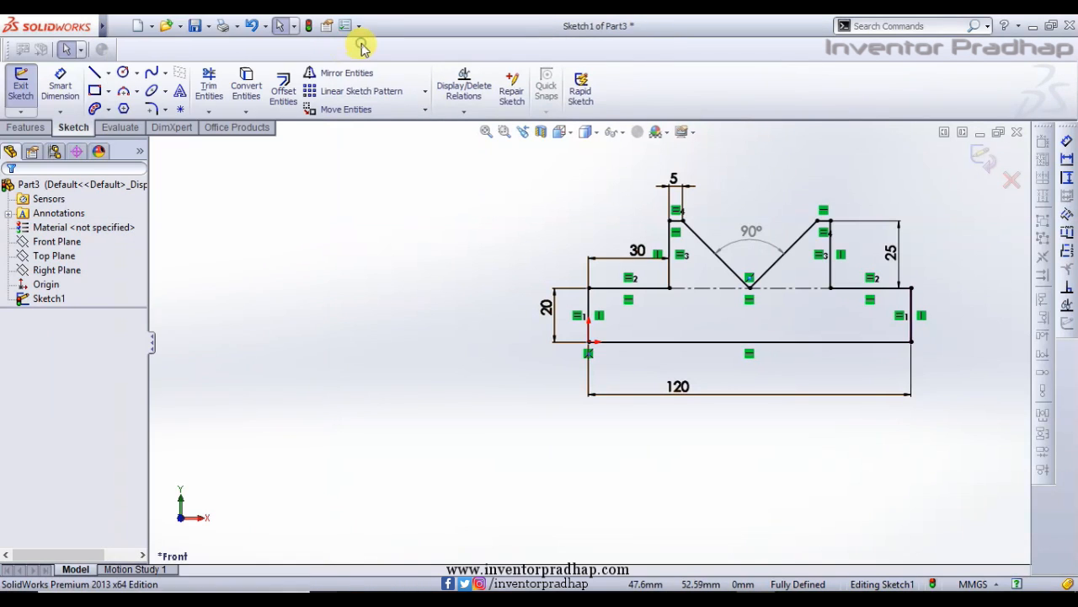
left_click(194, 26)
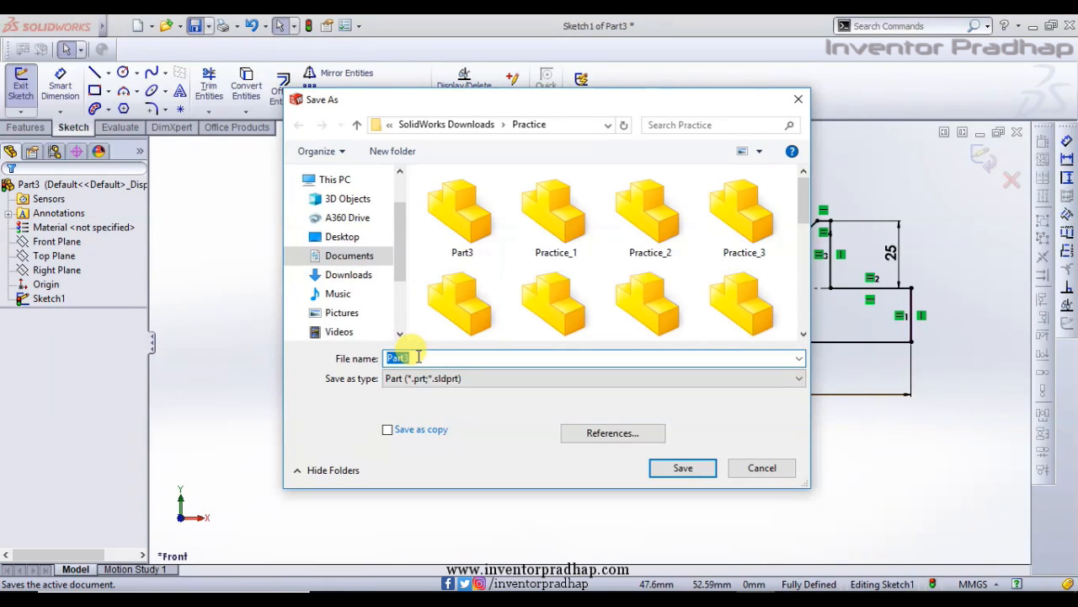
type("P")
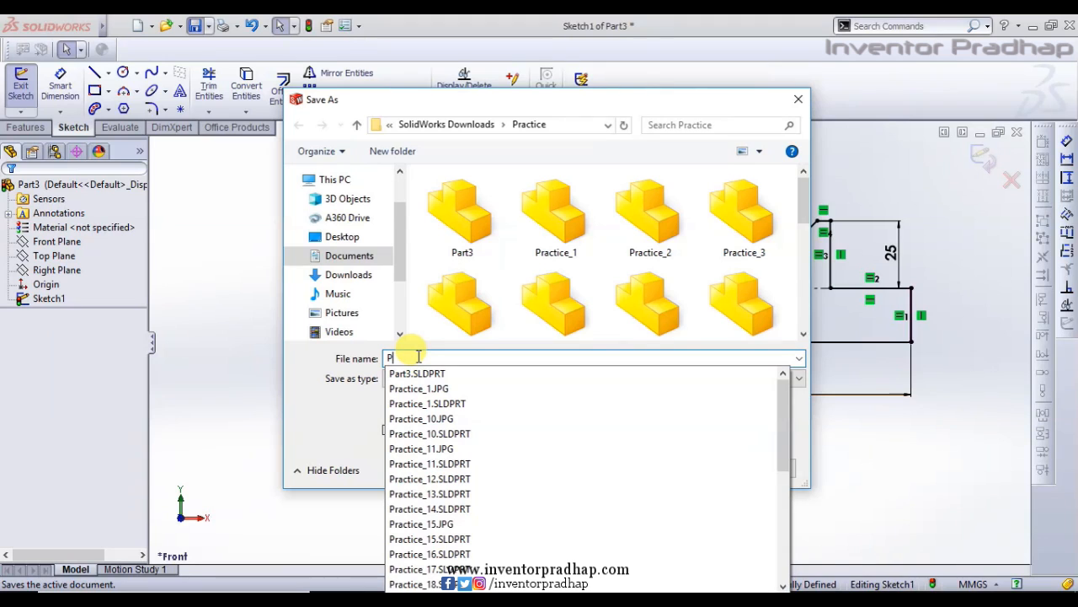
type("a")
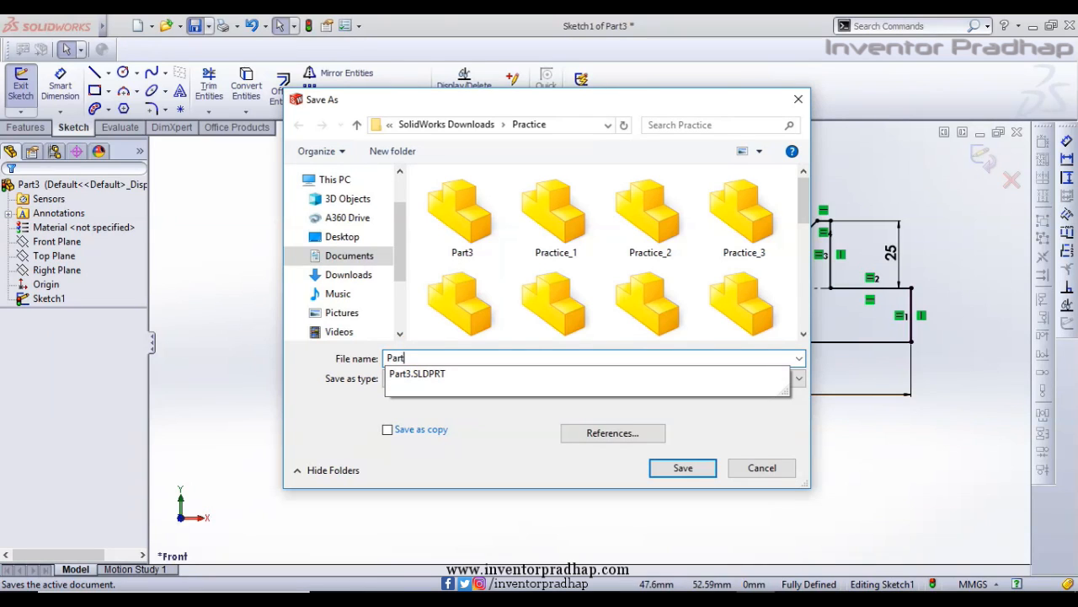
type("rt ")
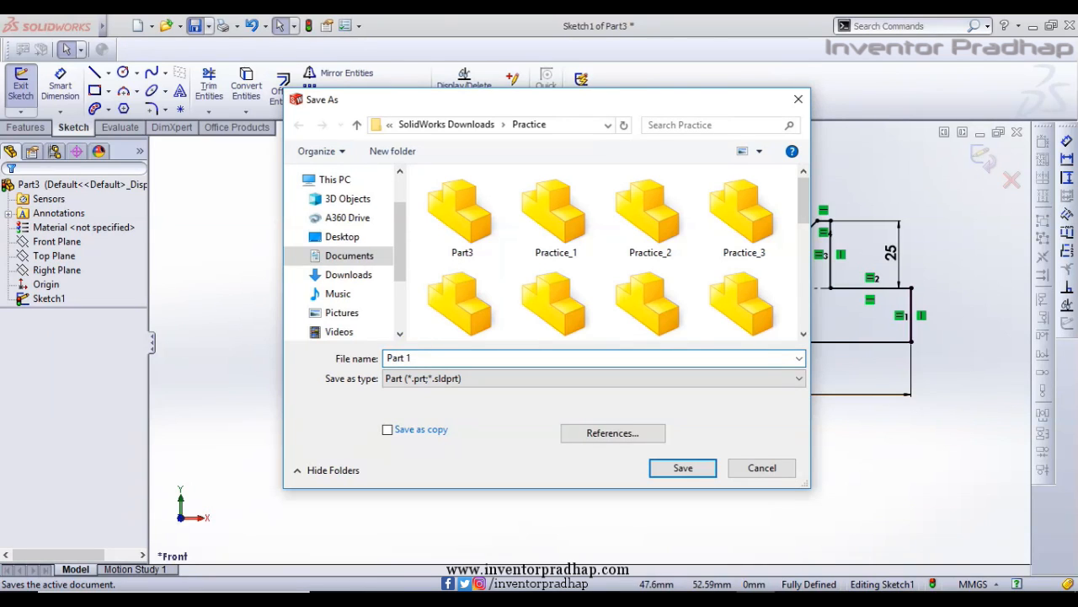
type("1")
key("Return")
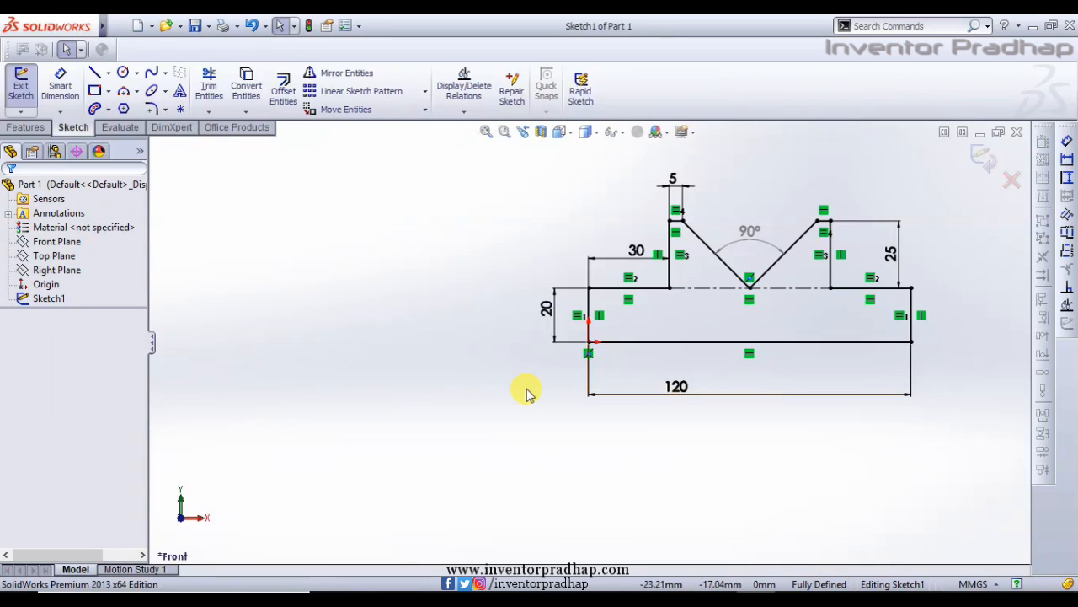
- Extrude the V-block profile 10 mm from the sketch plane as a boss with the Blind end condition
left_click(26, 128)
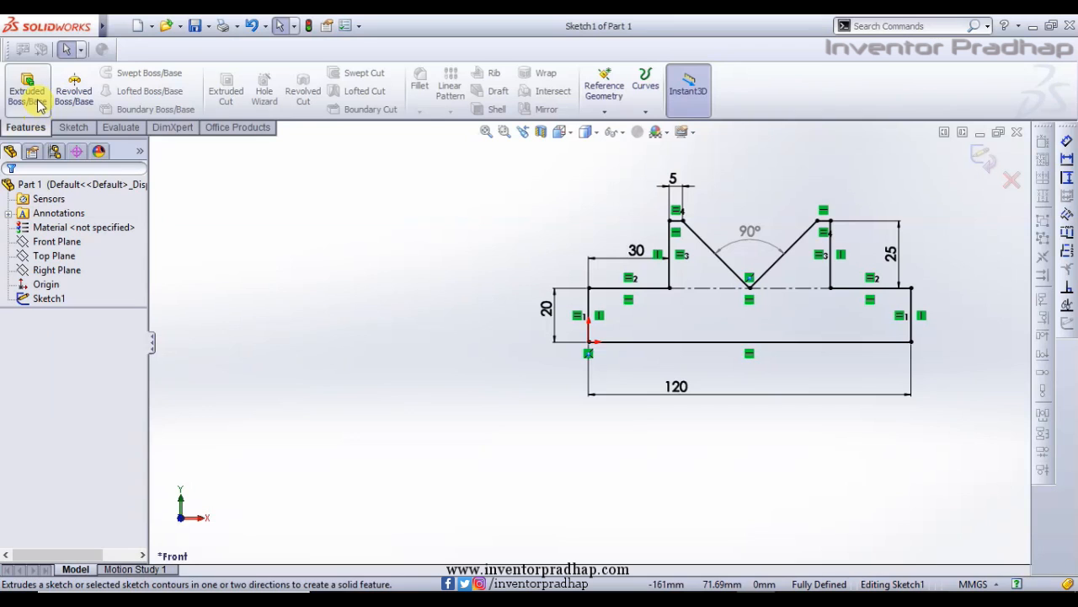
left_click(36, 101)
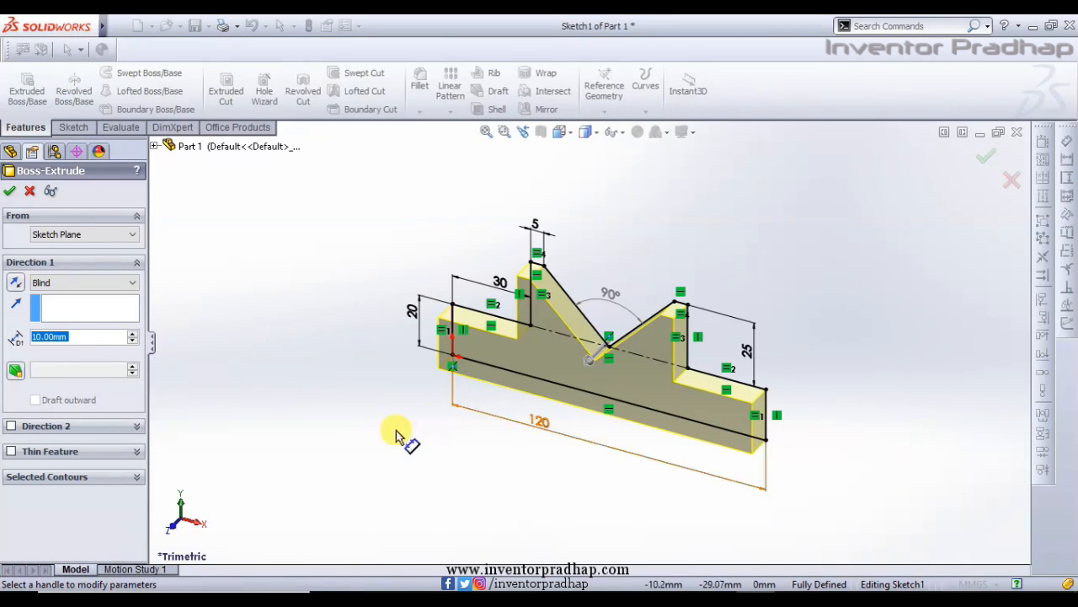
left_click(120, 241)
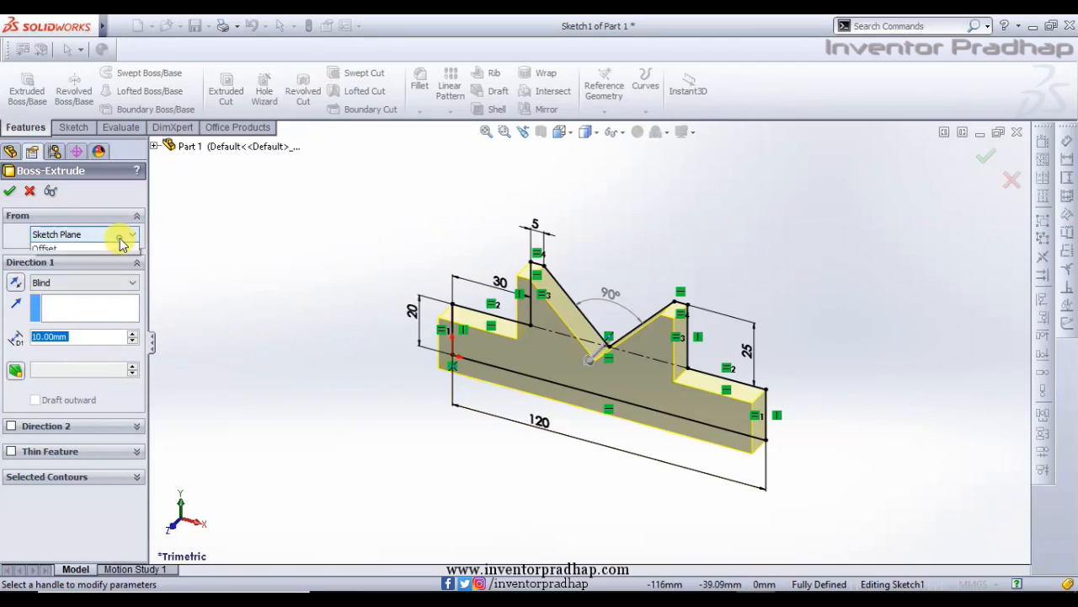
left_click(121, 246)
left_click(122, 283)
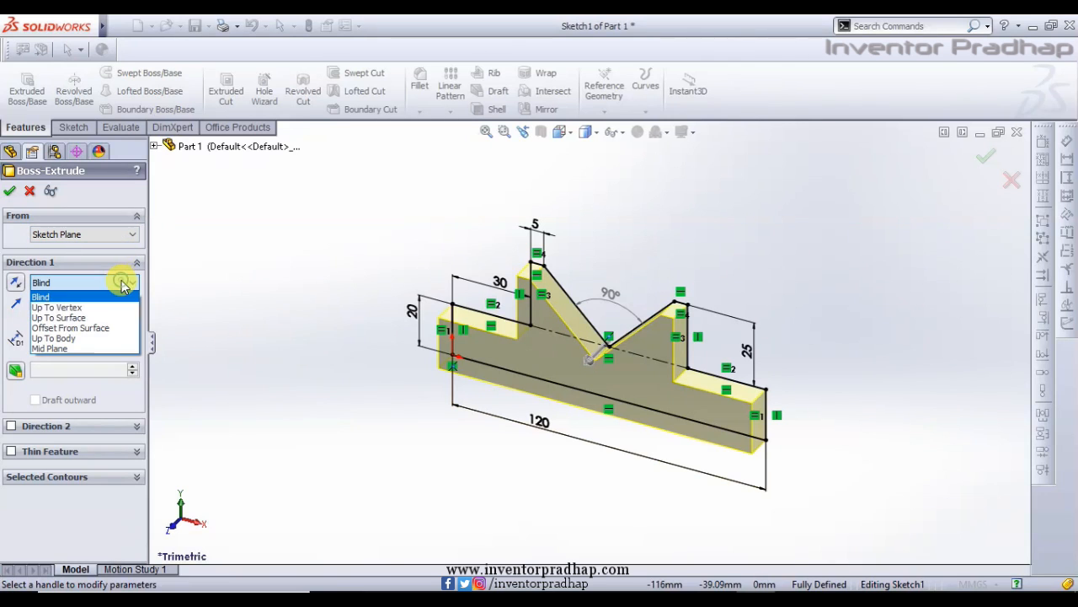
left_click(51, 348)
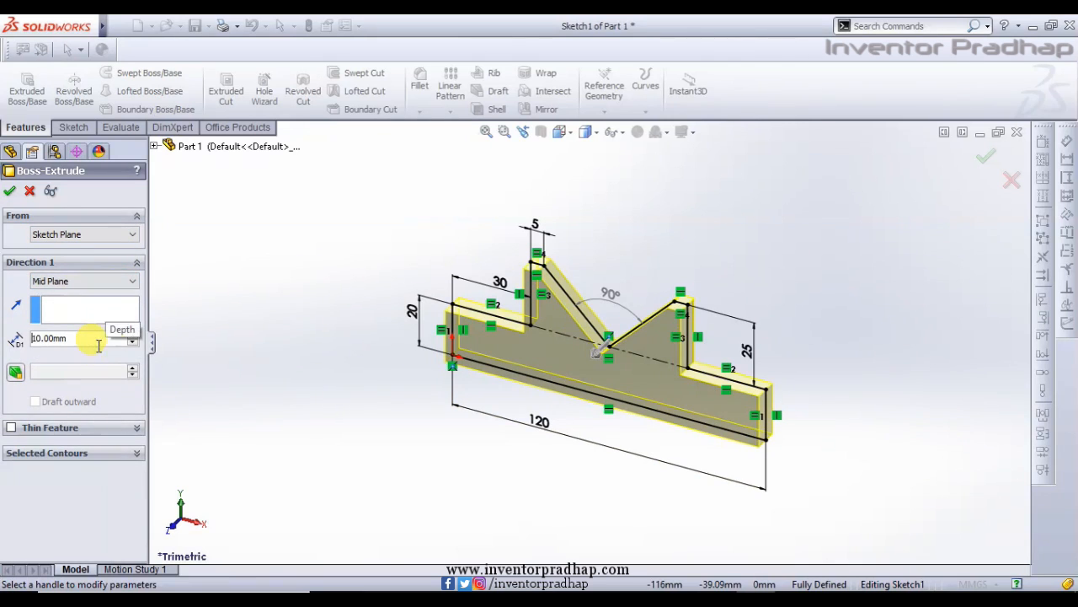
left_click(136, 281)
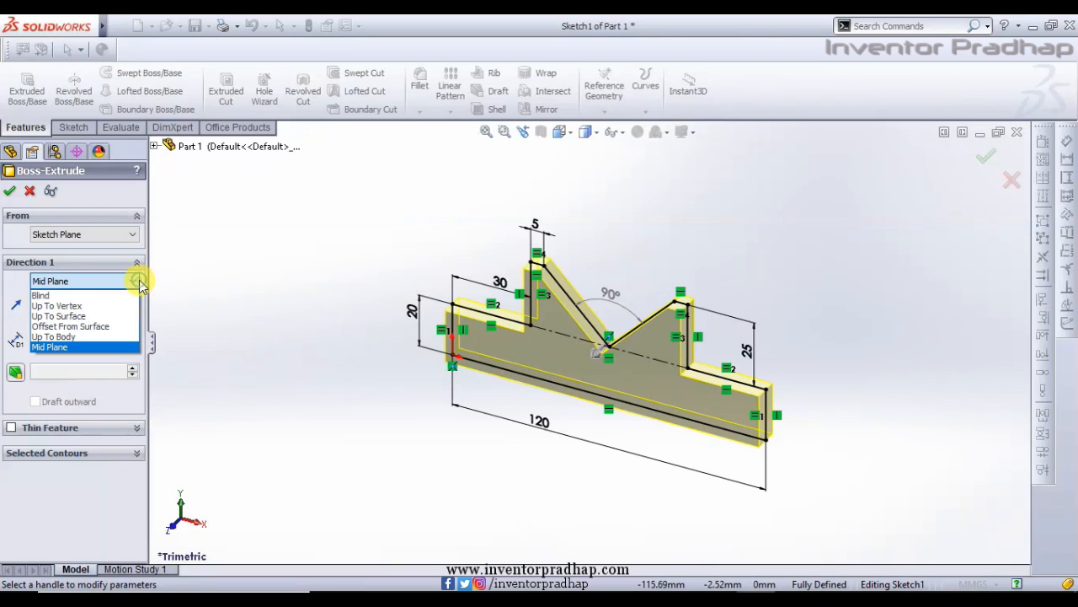
left_click(109, 295)
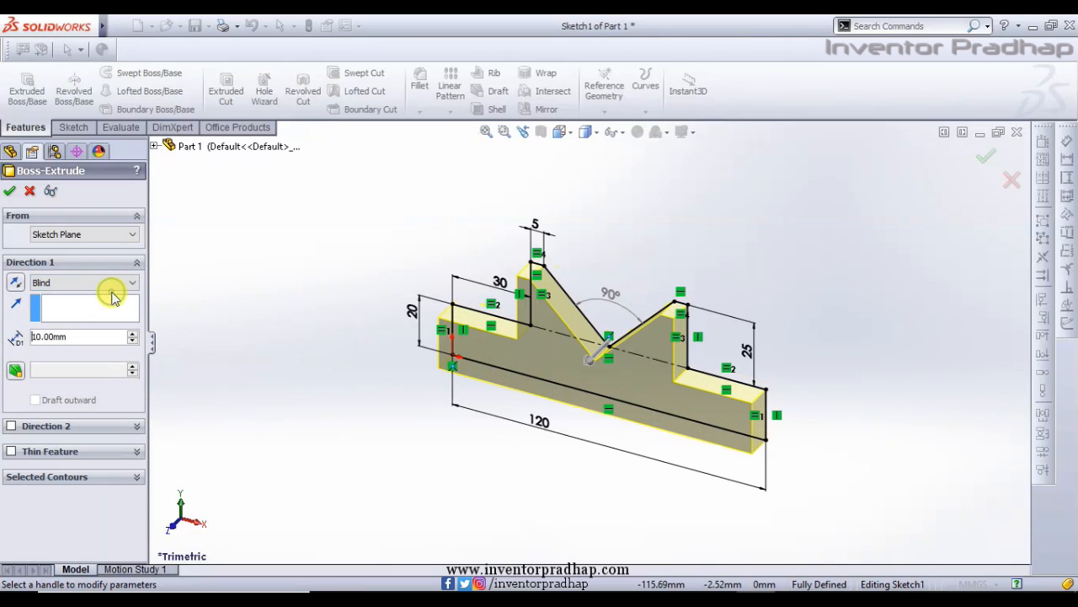
left_click(10, 193)
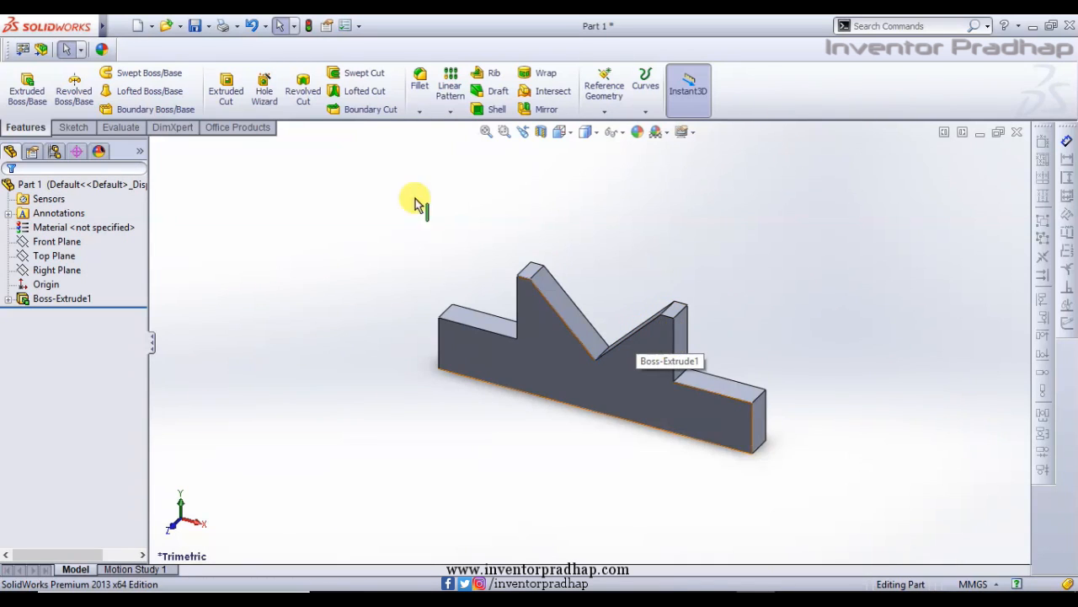
- Start an angle-distance Chamfer on the extruded V-block and set its distance to 0.2 mm
left_click(421, 113)
left_click(438, 140)
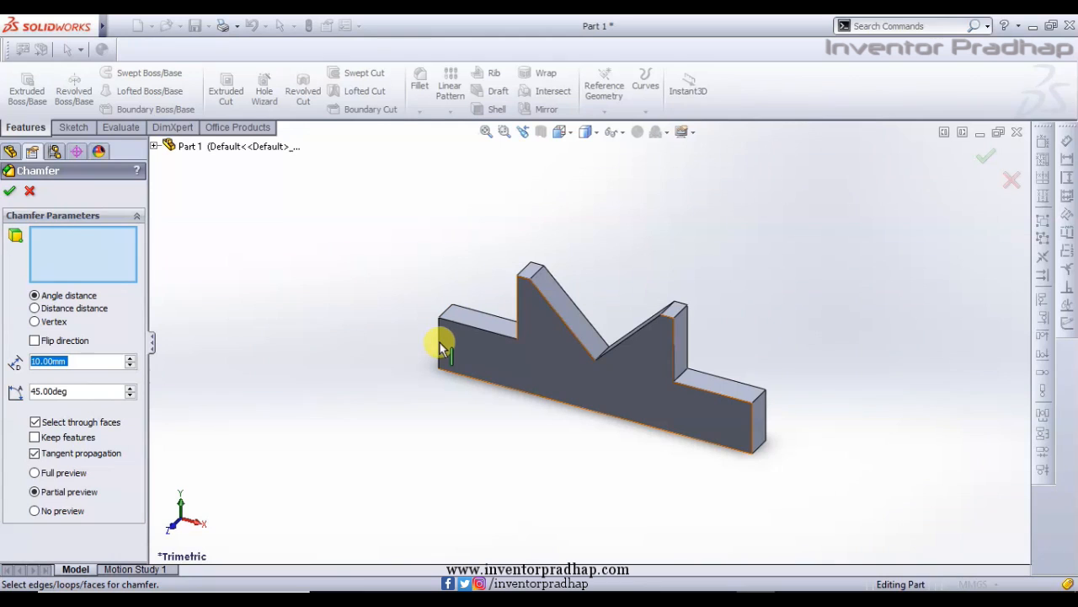
left_click(98, 366)
type("0.2")
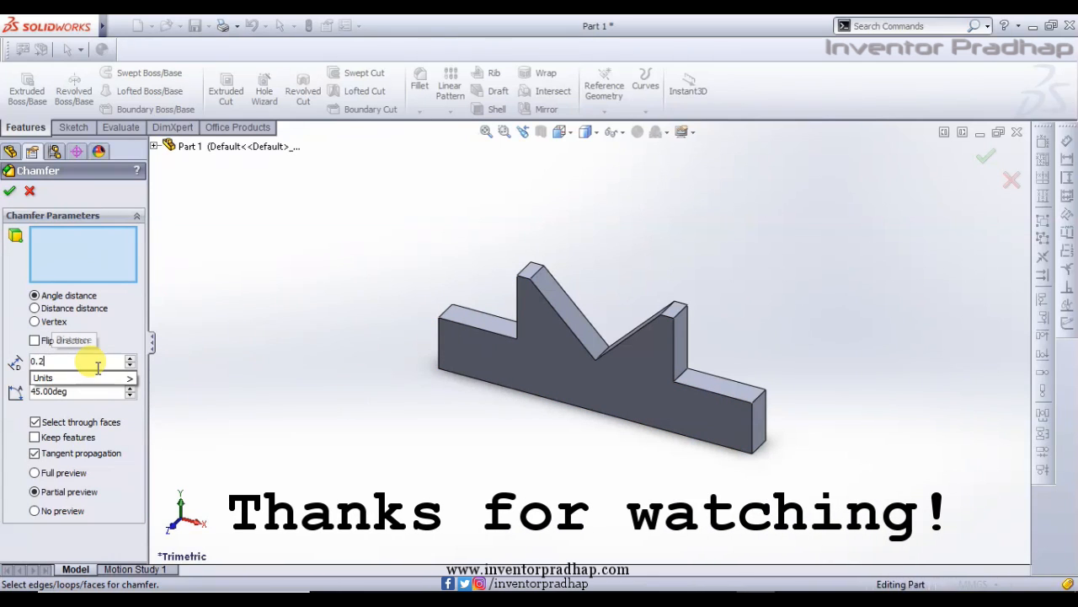